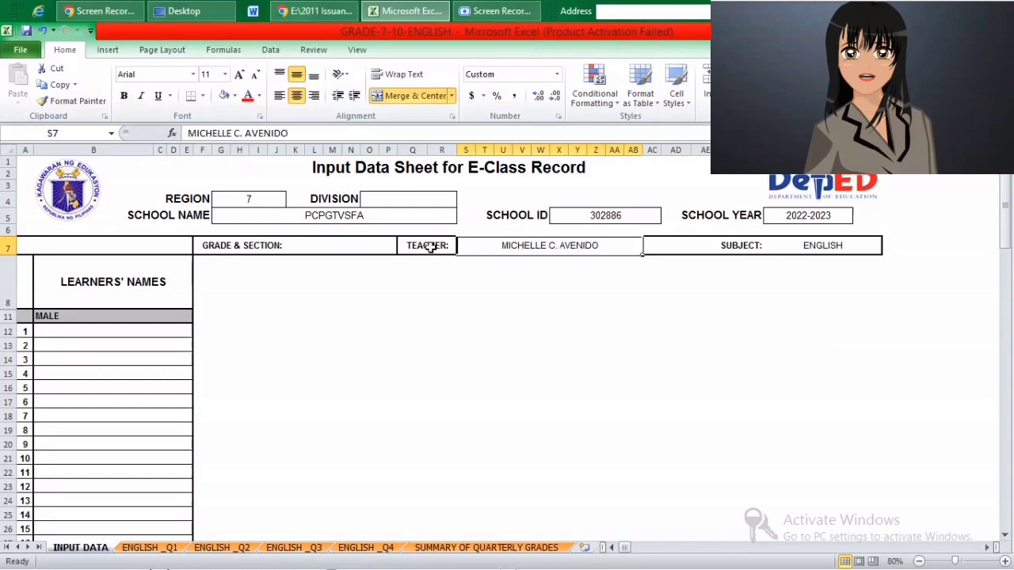
Select the empty grade and section cell on the Input Data sheet
click(301, 248)
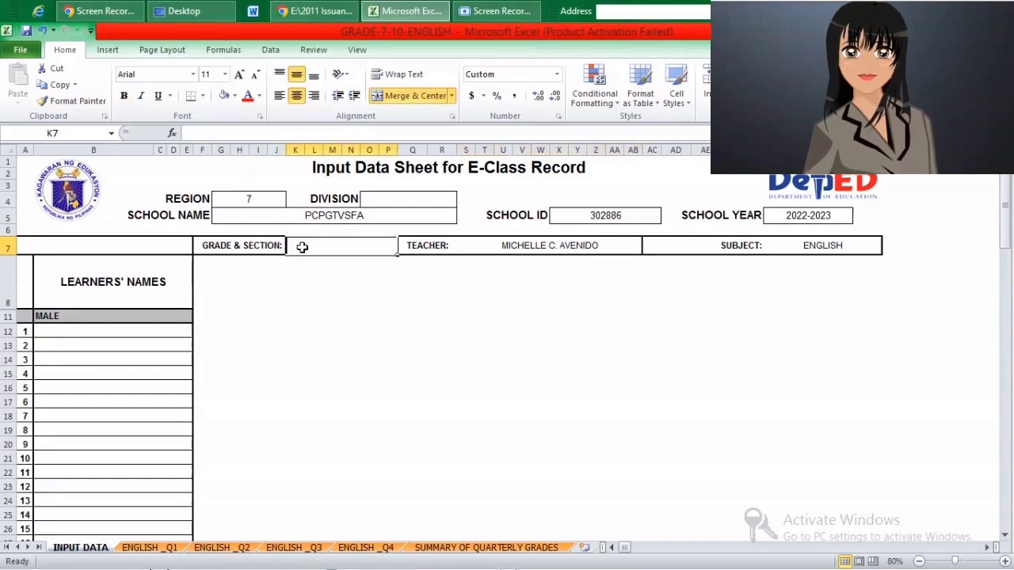
Enter 8-PEARL as the grade and section and BOHOL as the division
text(8)
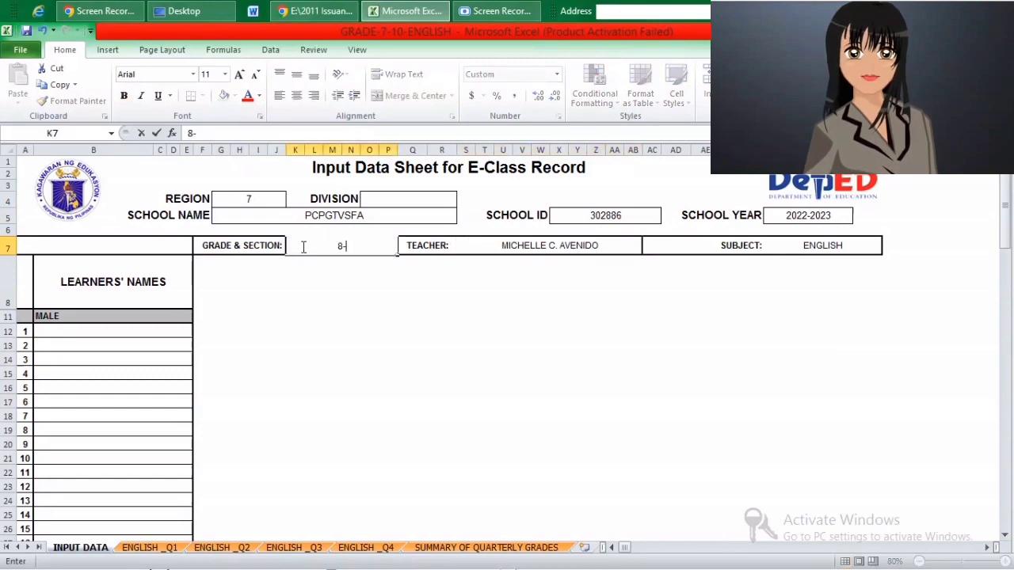
text(-PEARL)
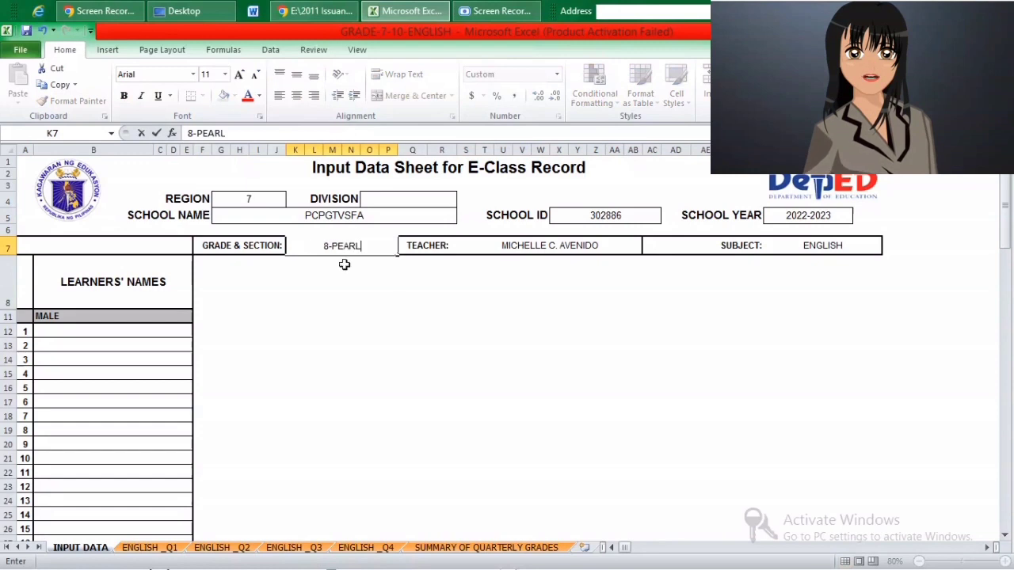
click(337, 269)
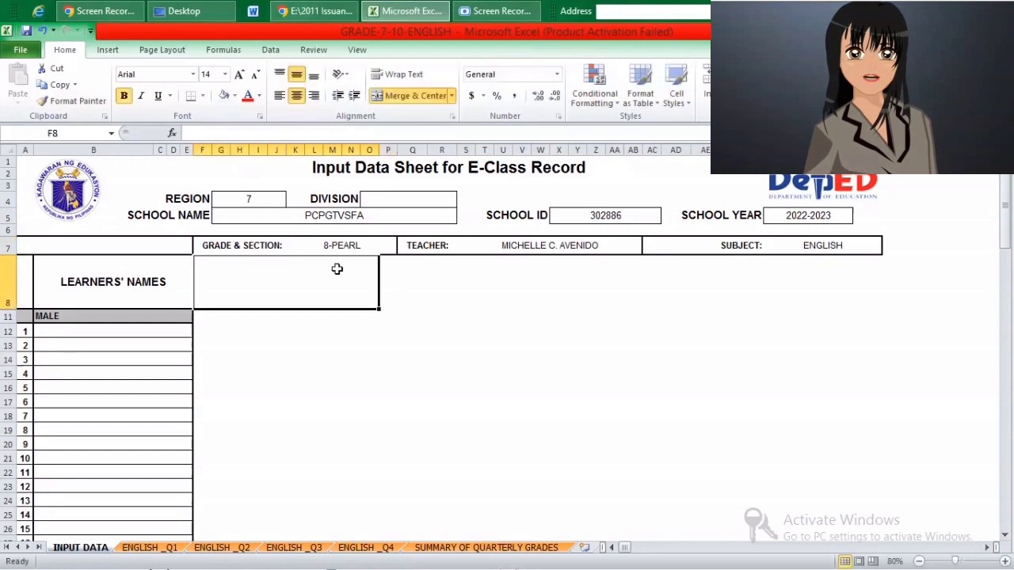
click(424, 204)
text(BOHOL)
click(435, 228)
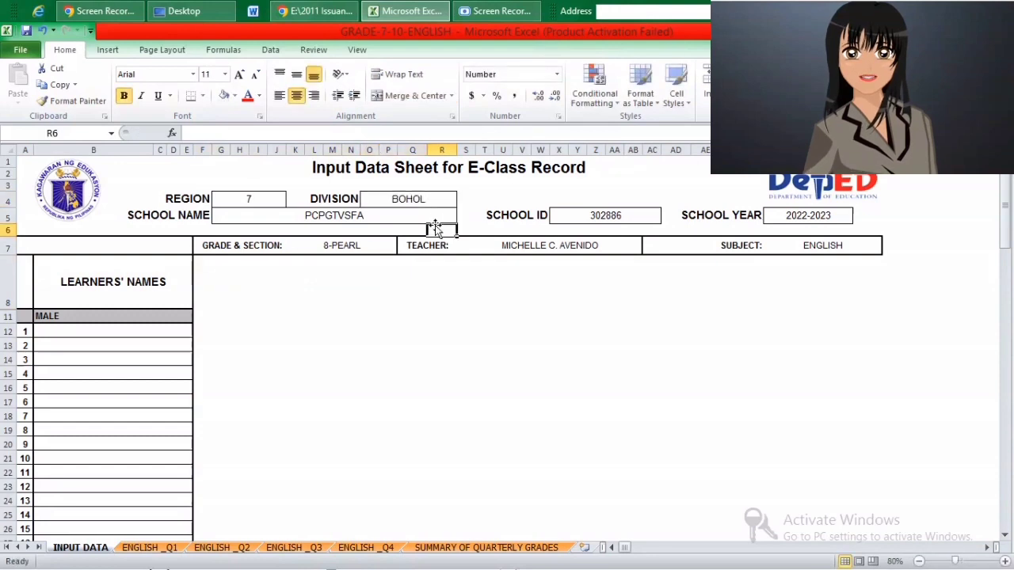
Review the region, school, division, section, teacher and school year entries
click(249, 198)
click(292, 216)
click(413, 200)
click(324, 247)
click(515, 248)
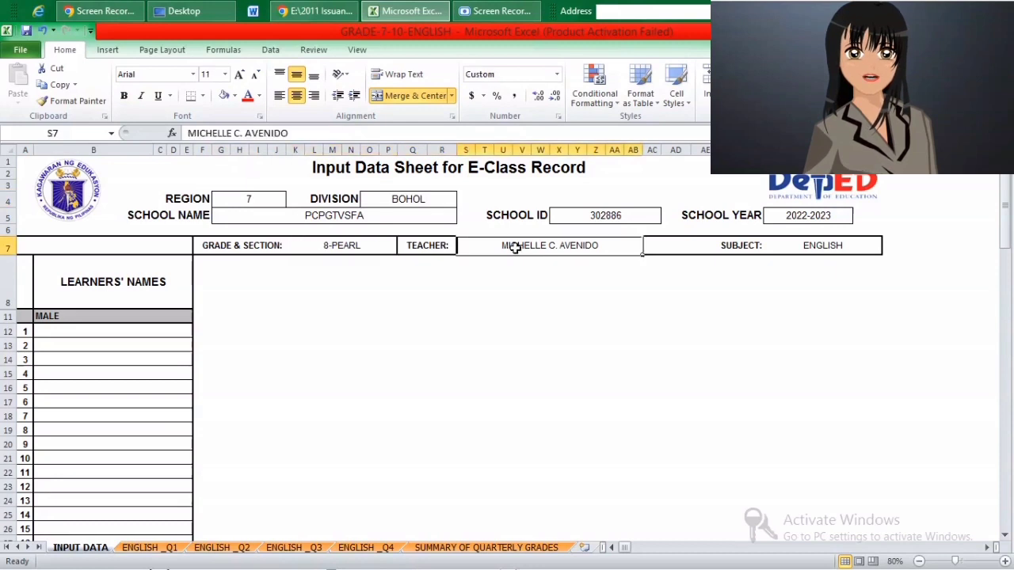
click(784, 210)
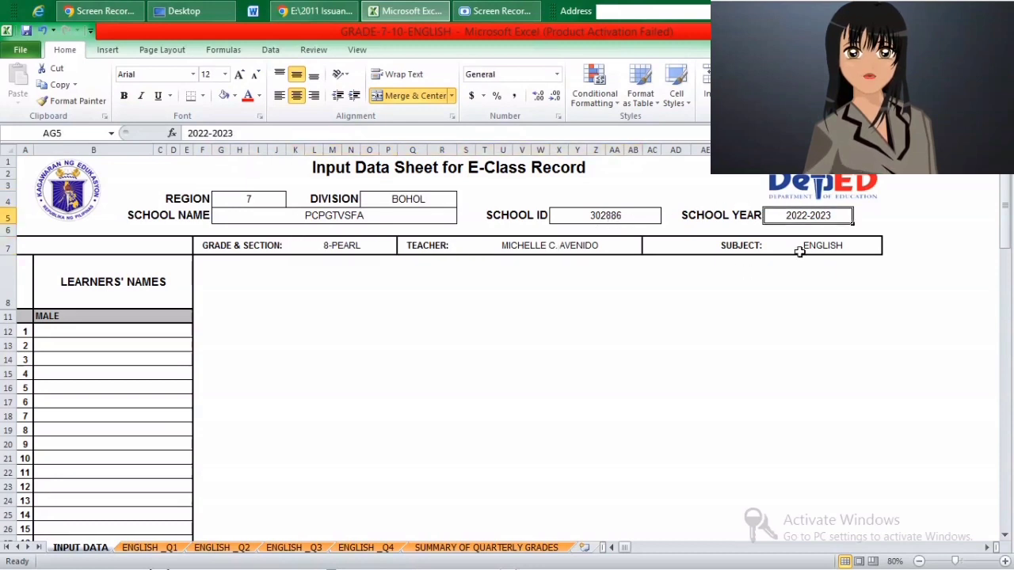
key(Down)
key(Down)
Enter male learners A, B, C, D and E in B12:B16, then move to the ENGLISH_Q1 sheet
click(97, 336)
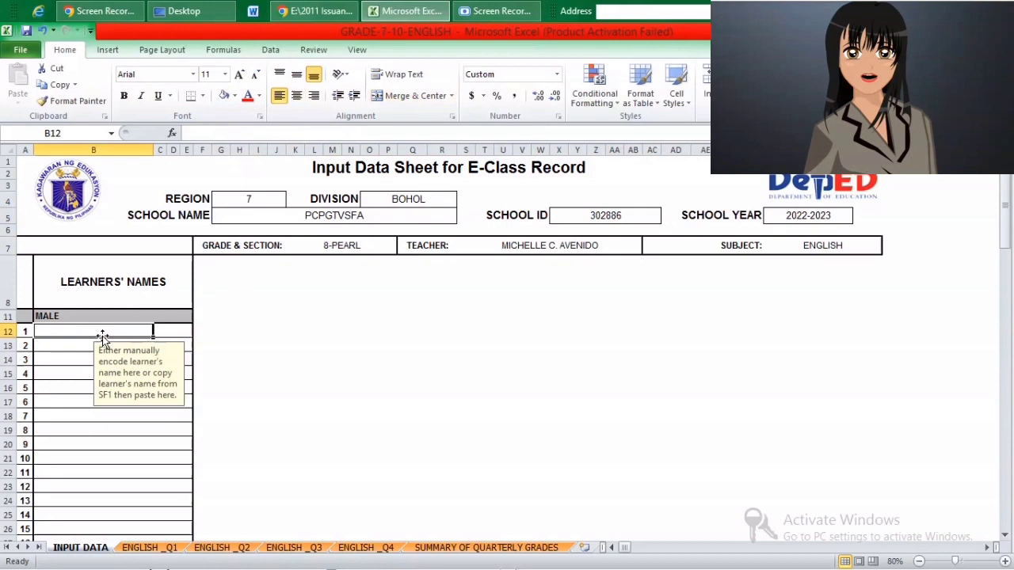
text(A)
key(Return)
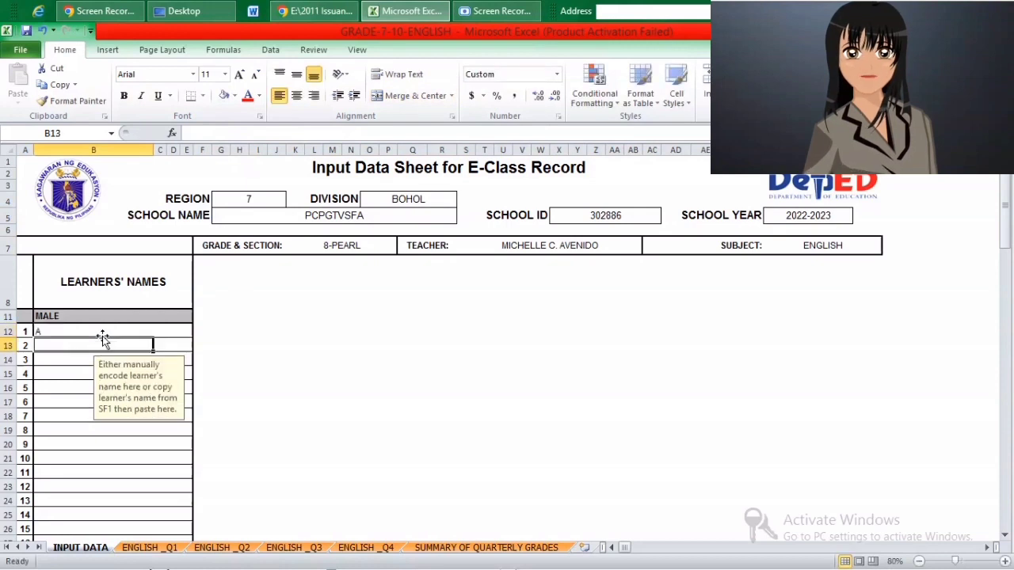
text(B)
key(Return)
text(C)
key(Return)
text(D)
key(Return)
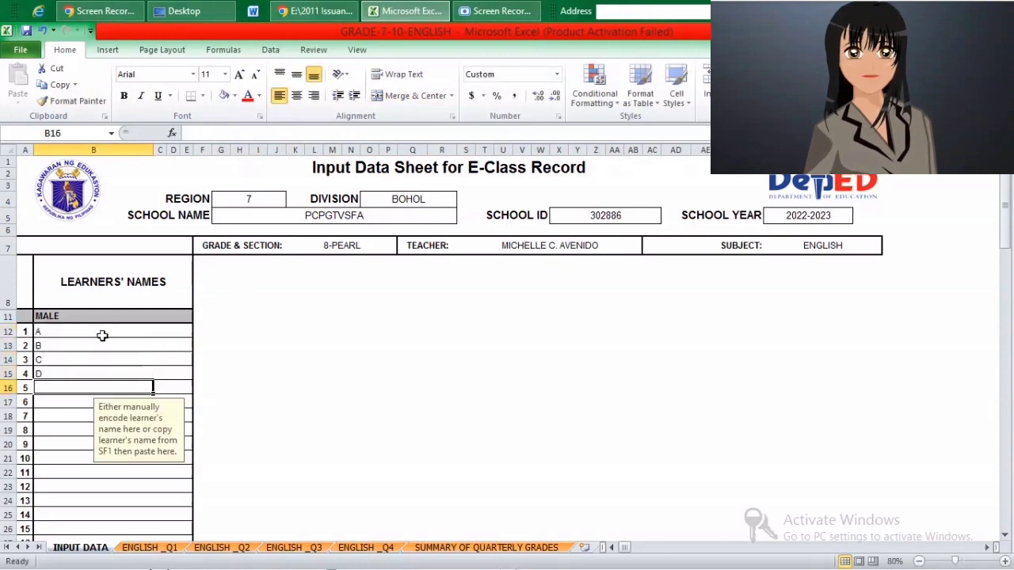
text(E)
key(Return)
key(ctrl+Page_Down)
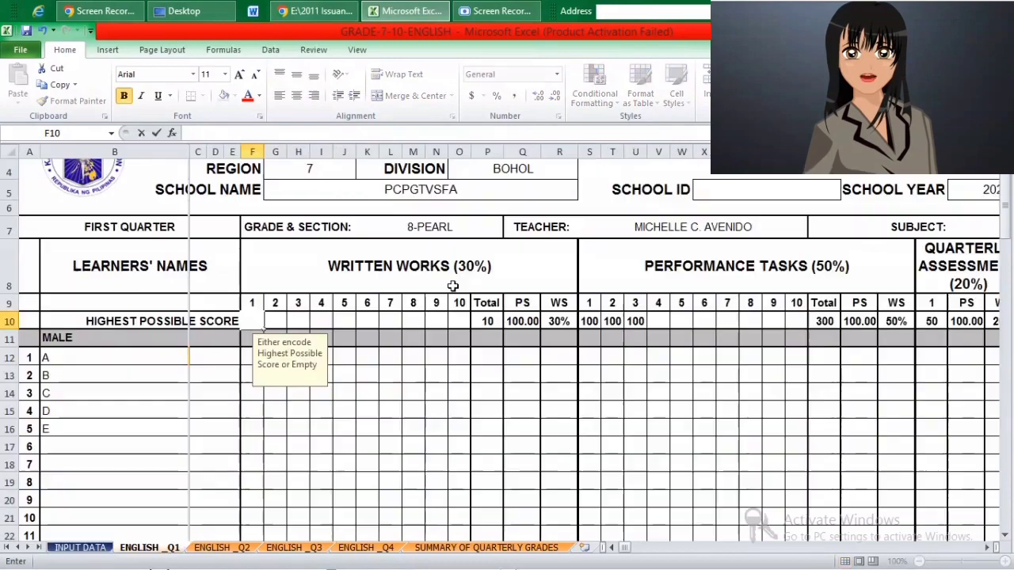
Verify the learner names and region, division, section, teacher and subject cells link to INPUT DATA
click(128, 388)
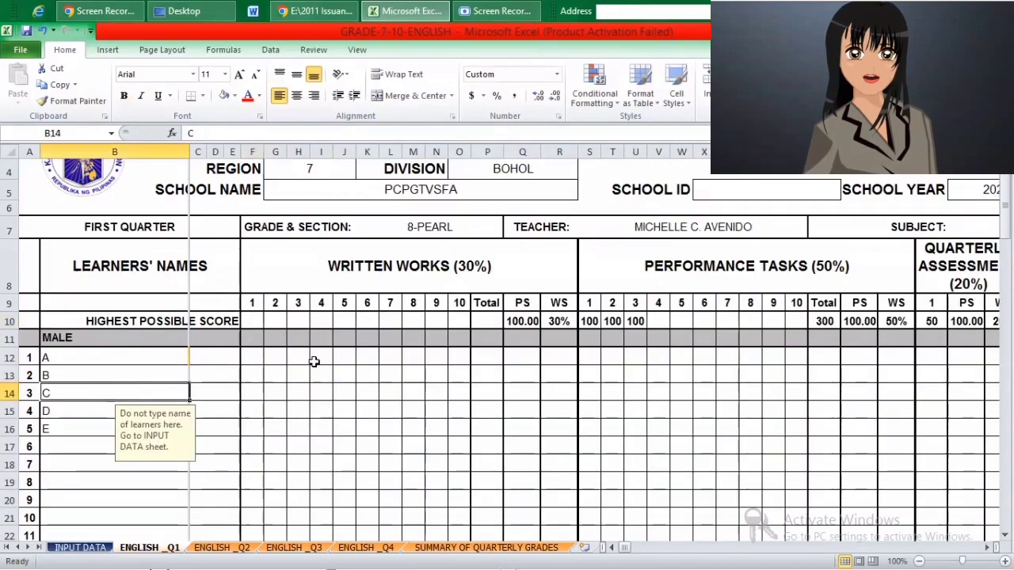
click(80, 359)
scroll(325, 226, up, 1)
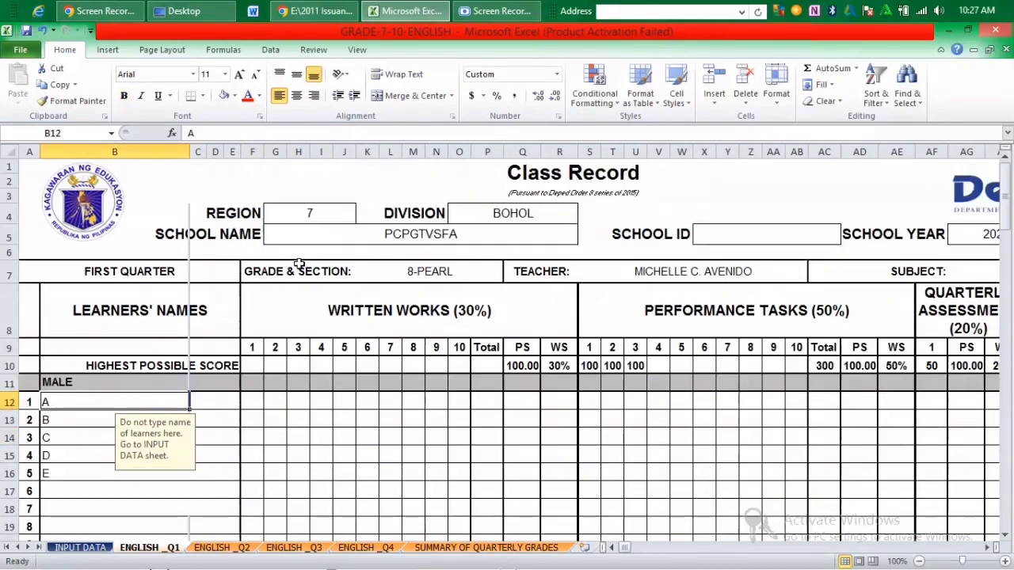
click(295, 214)
click(519, 212)
click(456, 271)
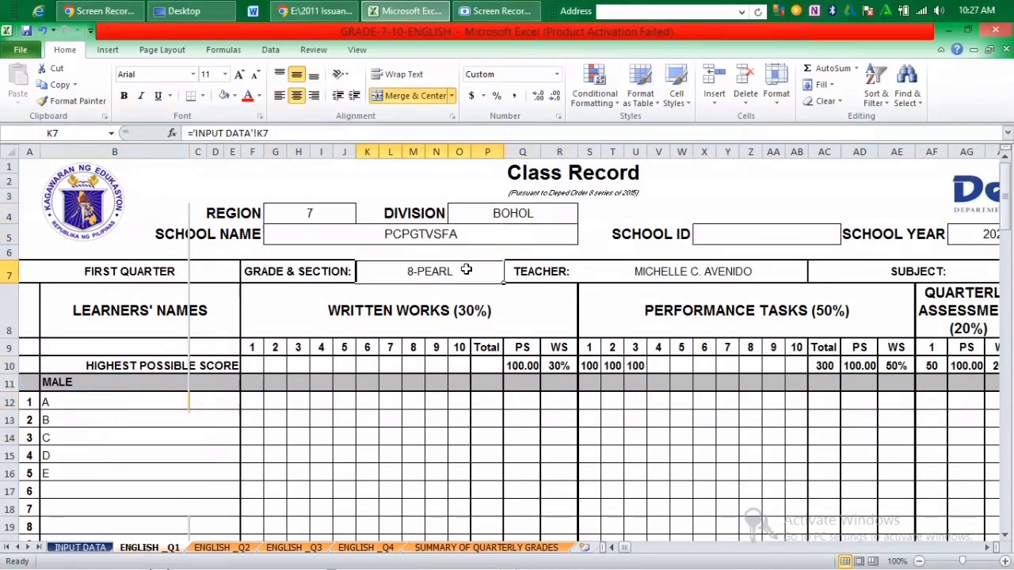
click(765, 274)
click(992, 274)
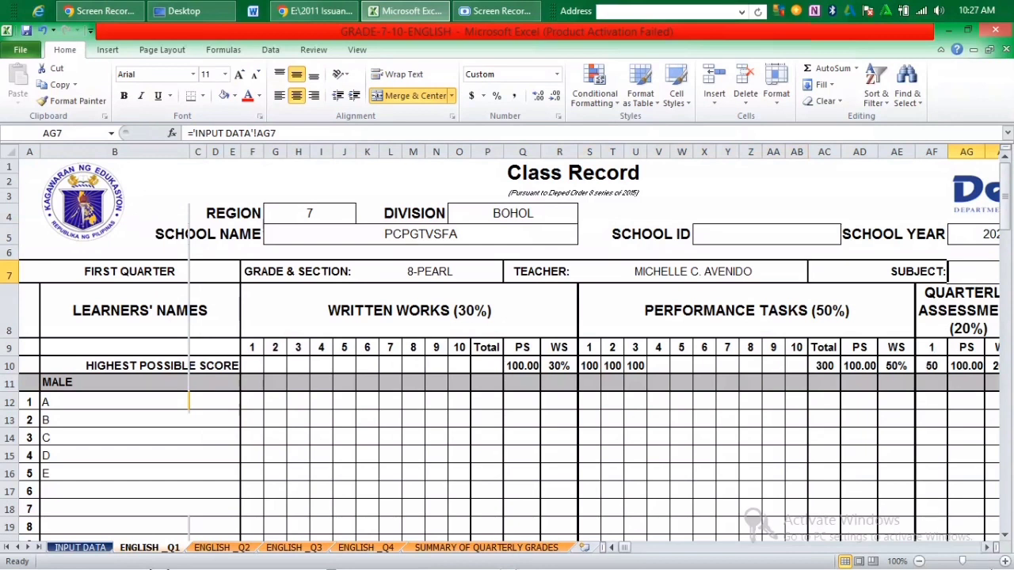
Inspect the WRITTEN WORKS (30%) heading in the grade columns, then return to the learner names
click(988, 547)
click(988, 547)
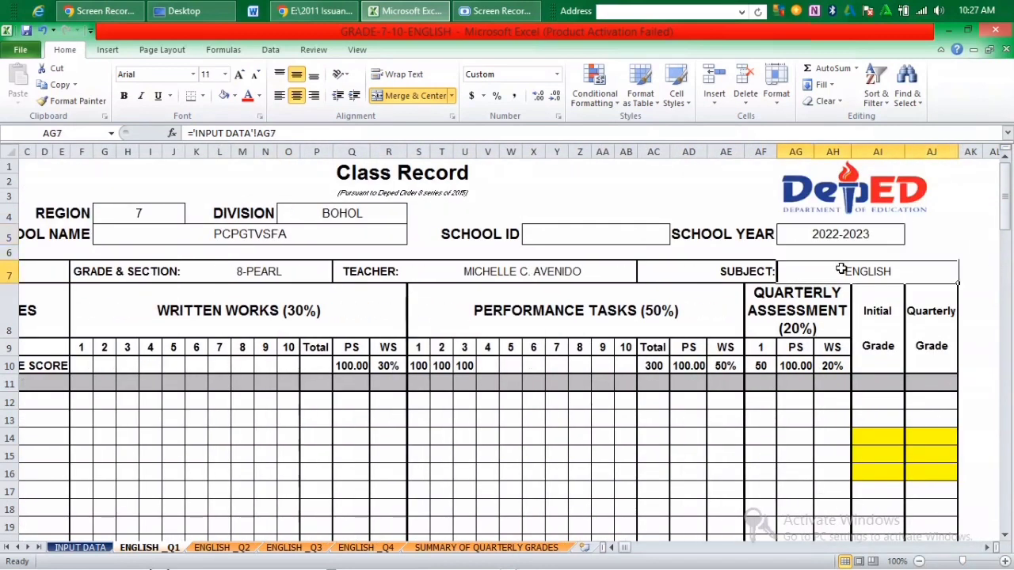
click(300, 330)
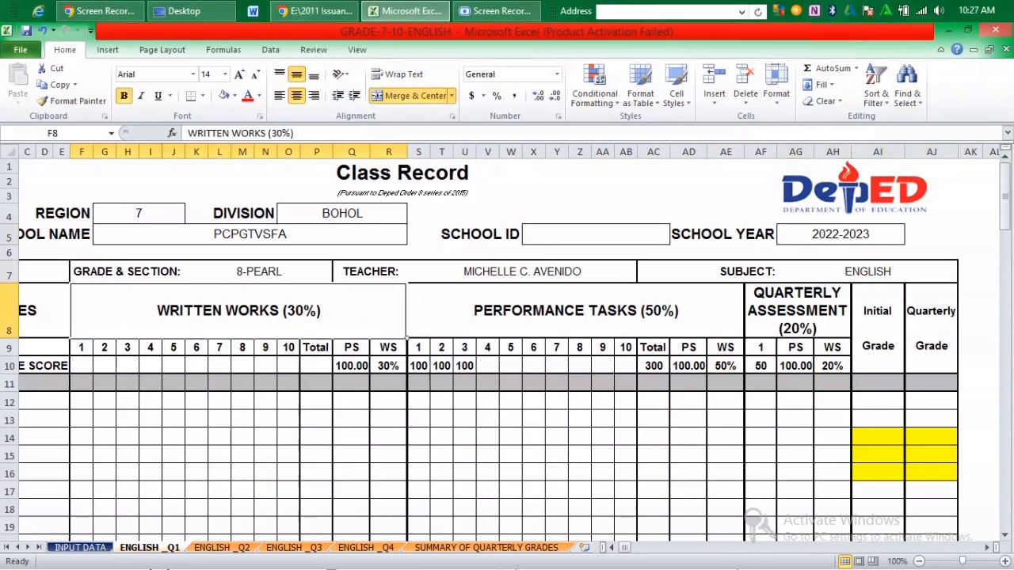
click(610, 548)
click(610, 547)
Switch to the DepEd Order PDF in Chrome and jump to page 12
key(alt+Tab)
scroll(170, 363, down, 10)
click(90, 248)
Circle the Languages 30% written work and 20% quarterly assessment weights in Table 4, then return to Excel
scroll(556, 282, down, 4)
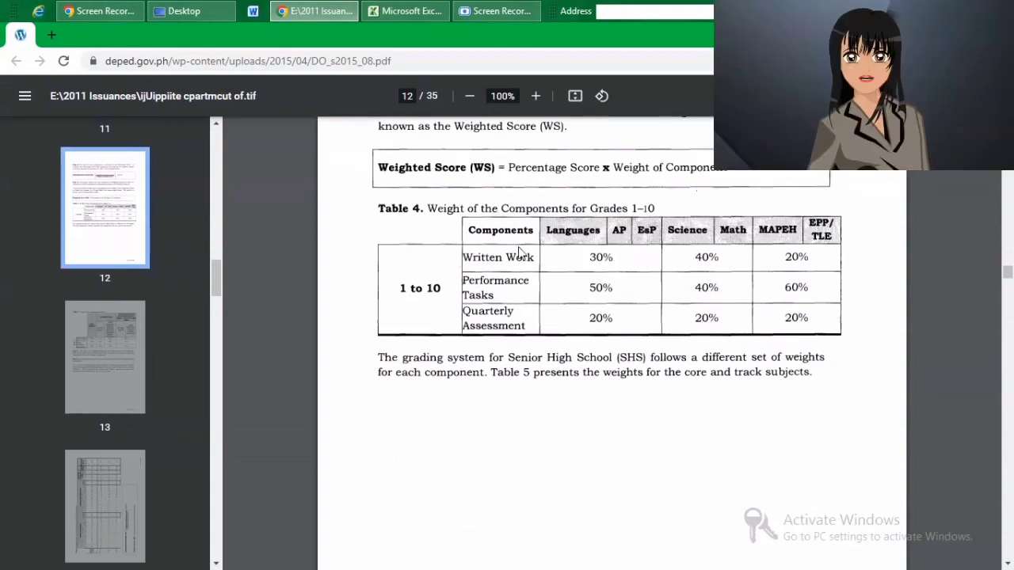
mouse_move(623, 269)
mouse_down()
mouse_move(594, 273)
mouse_move(588, 287)
mouse_up()
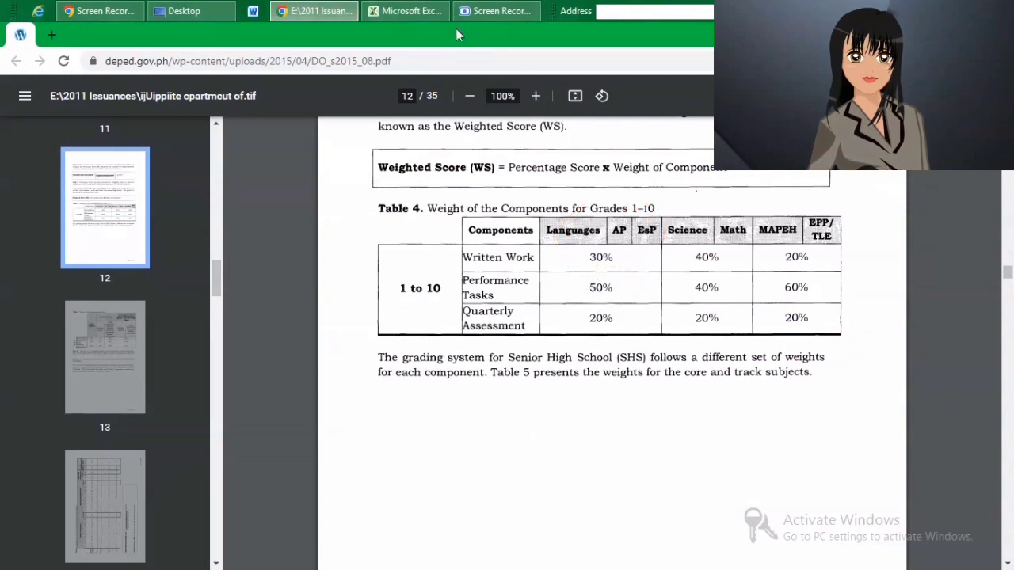
drag(625, 321, 596, 309)
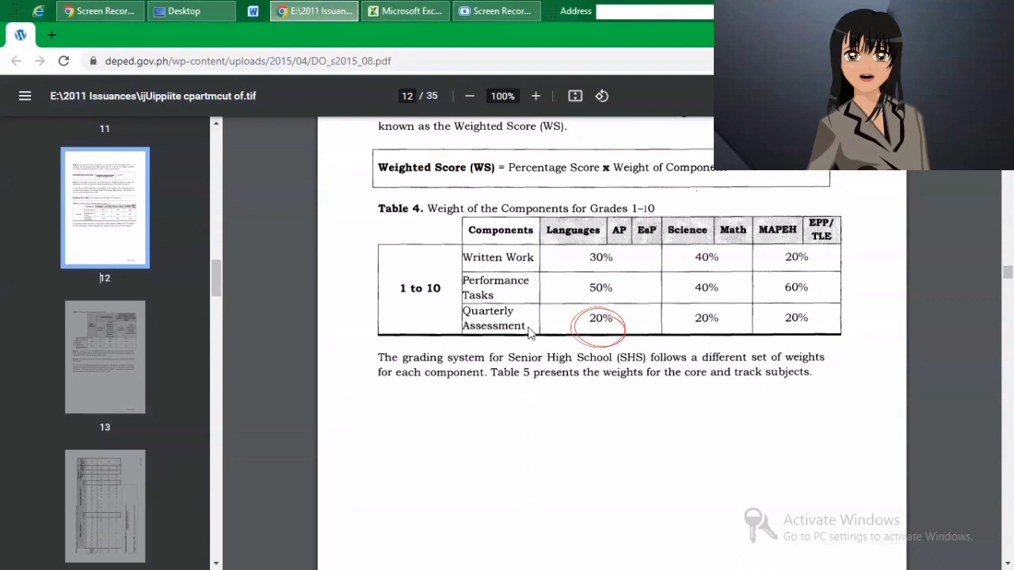
key(alt+Tab)
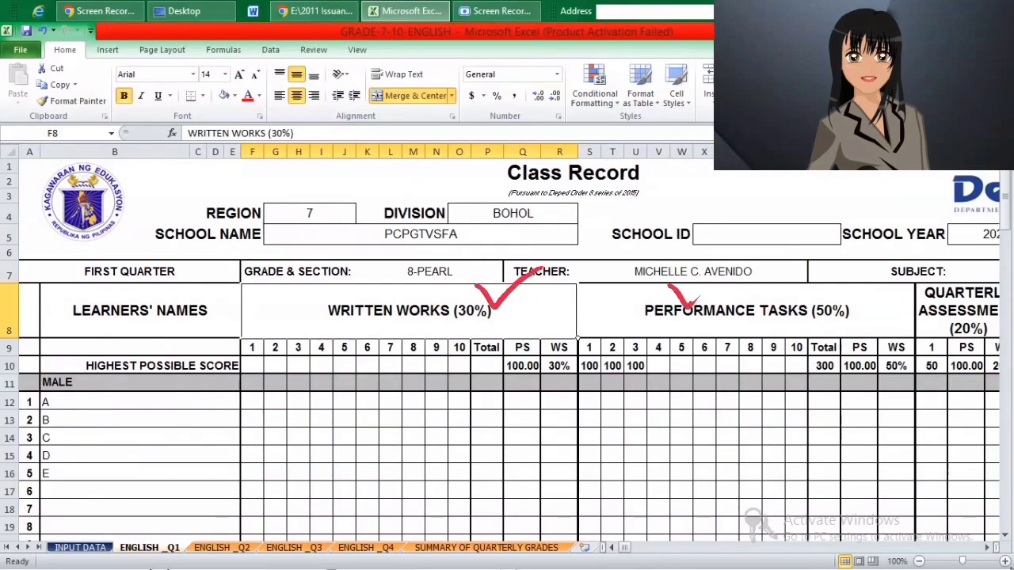
Look at learner A's first written work score cell in the grade columns
click(988, 548)
click(988, 548)
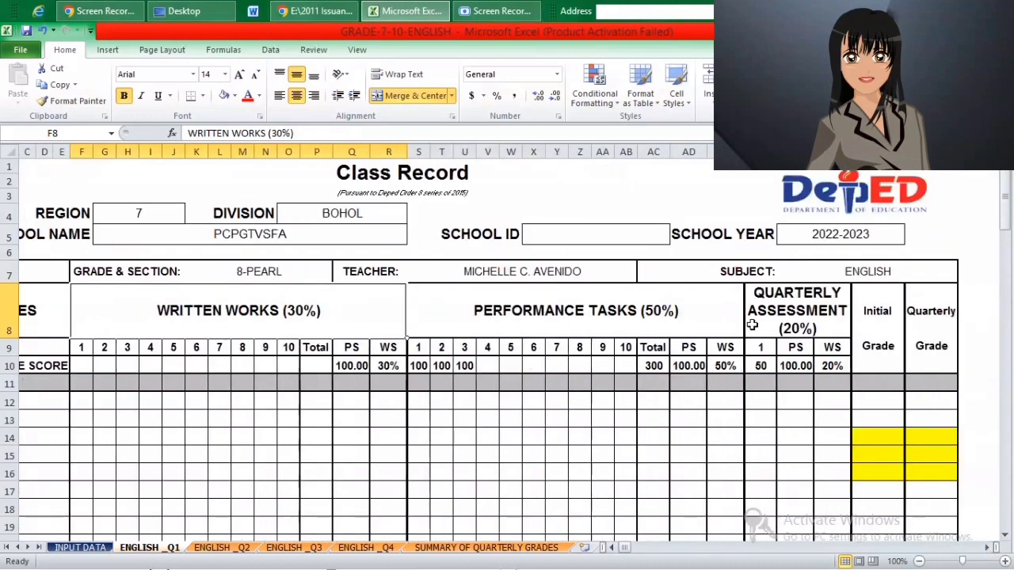
click(112, 404)
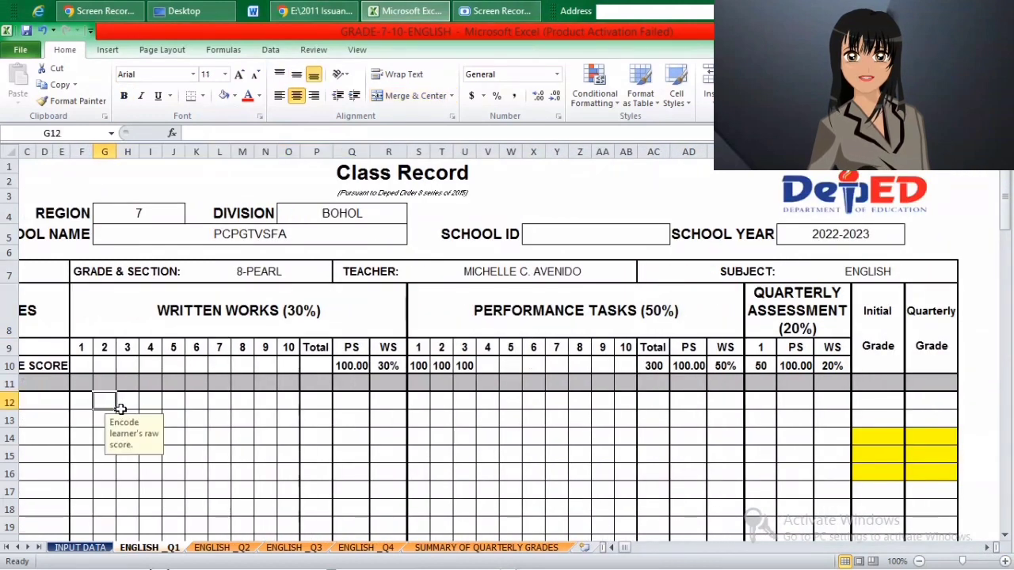
click(611, 547)
click(611, 547)
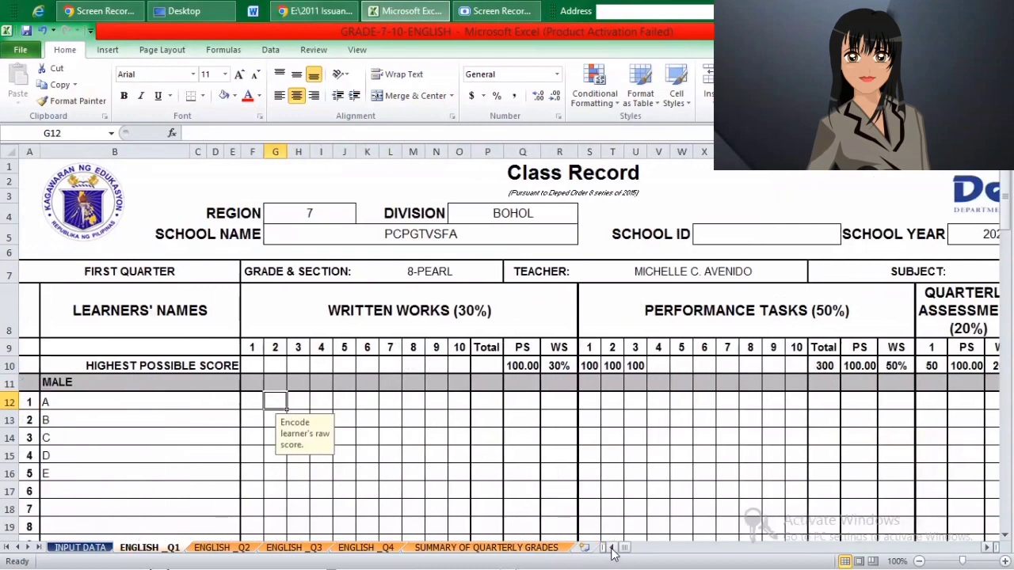
Fill the Highest Possible Score row yellow, replacing a brief green fill
click(10, 365)
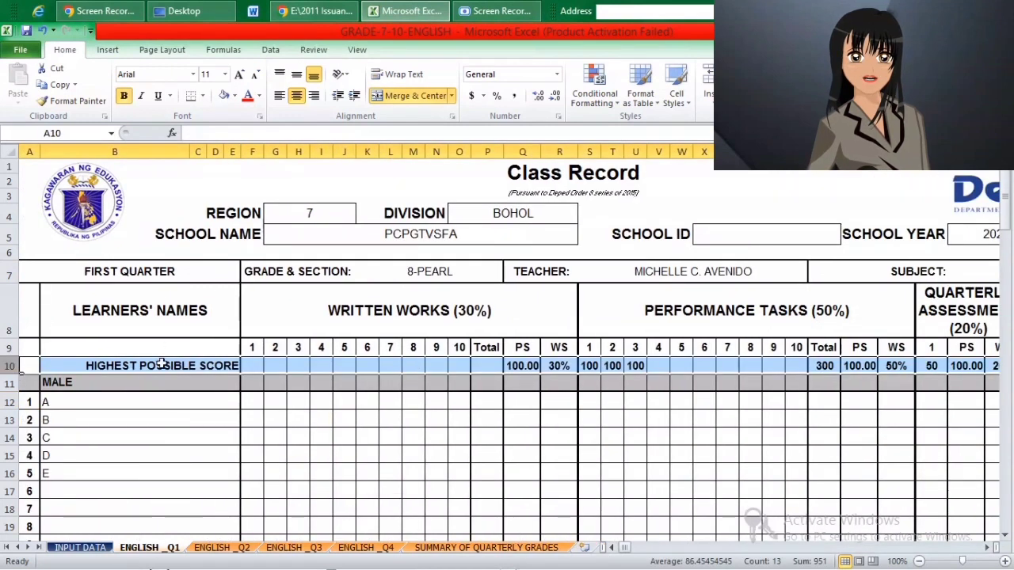
click(235, 97)
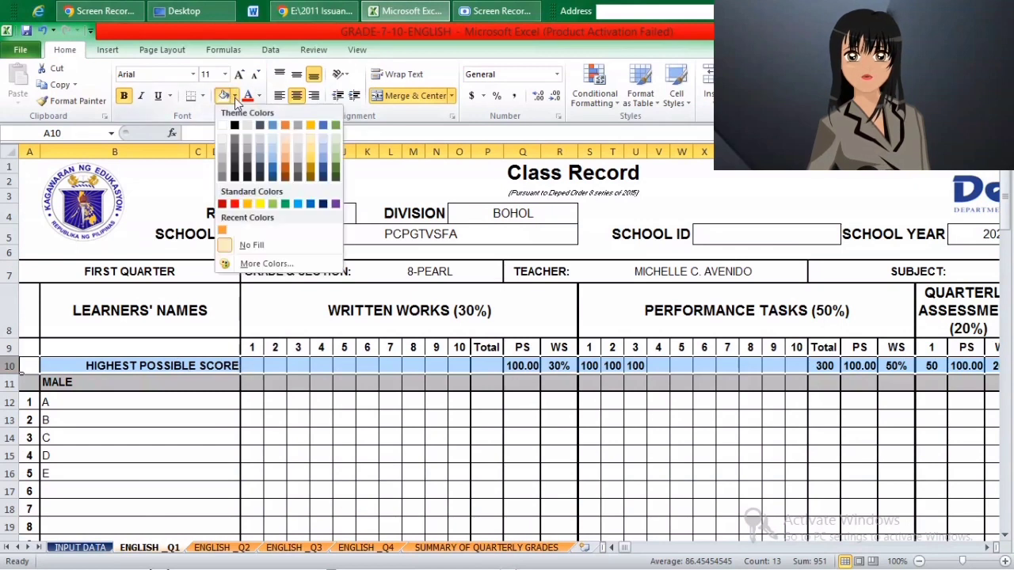
click(273, 204)
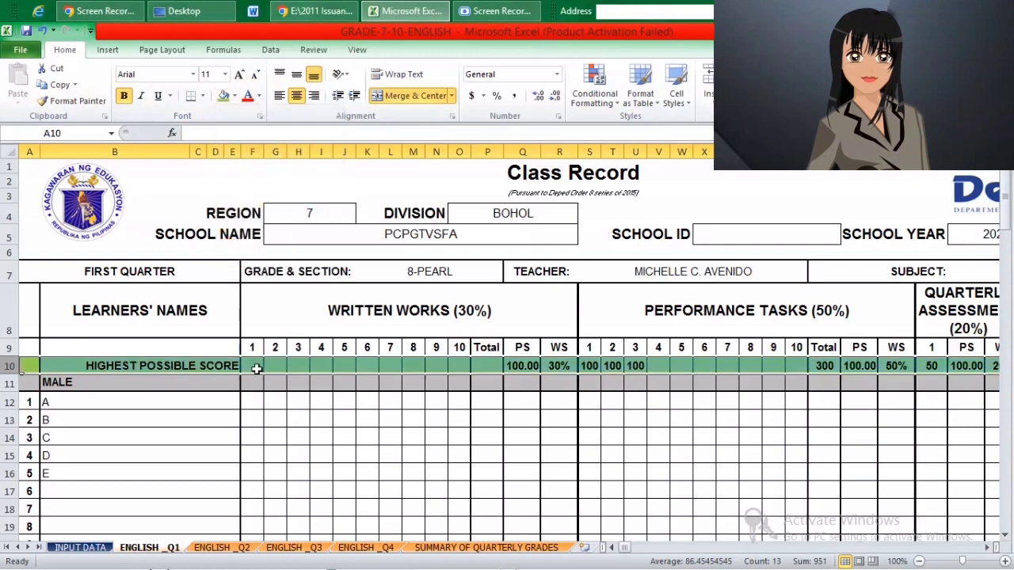
click(234, 96)
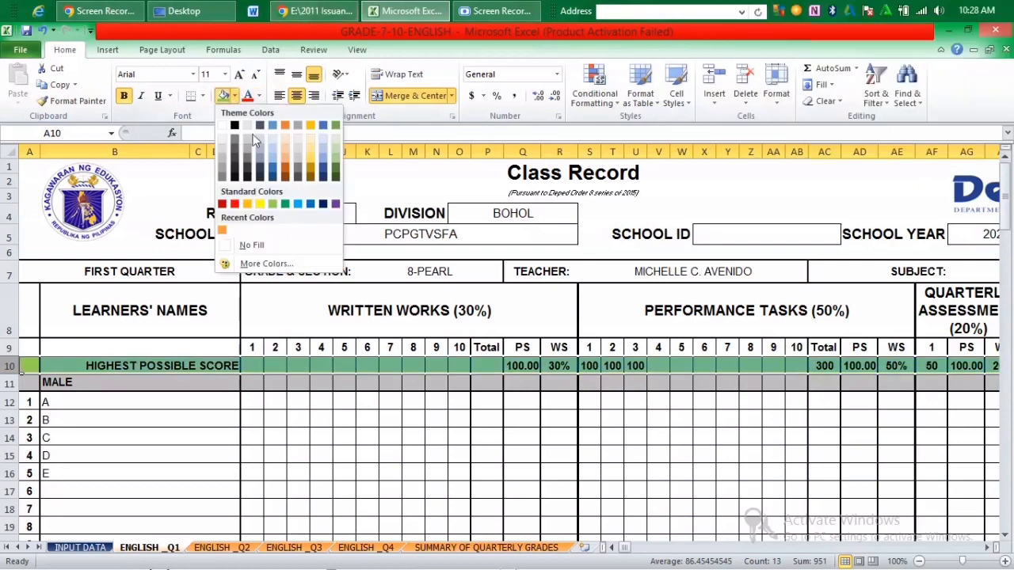
click(253, 205)
click(272, 365)
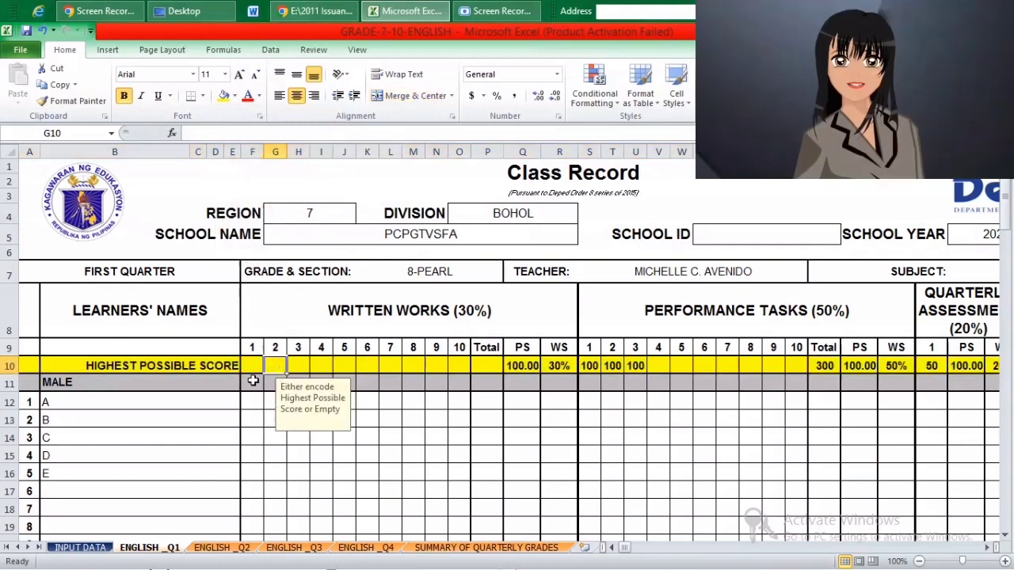
Enter 10 as the highest possible score for written works F10 through I10
click(251, 369)
text(10)
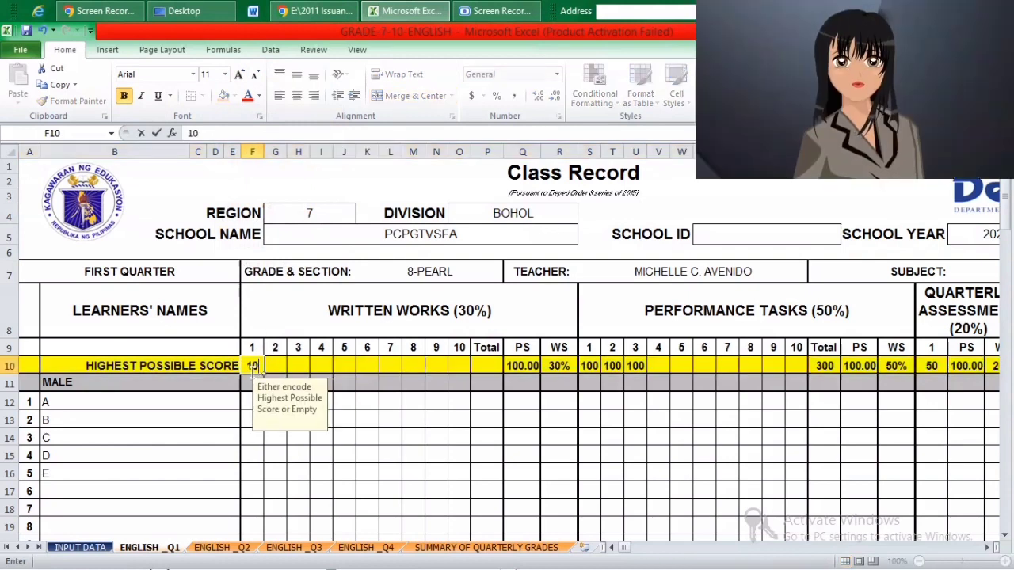
key(Tab)
text(10)
key(Tab)
text(10)
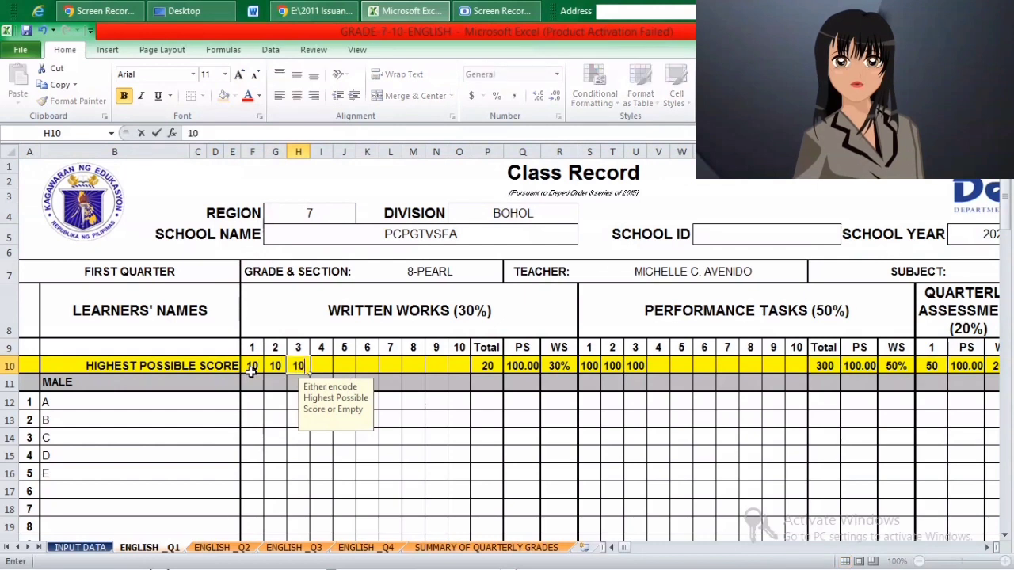
key(Tab)
text(10)
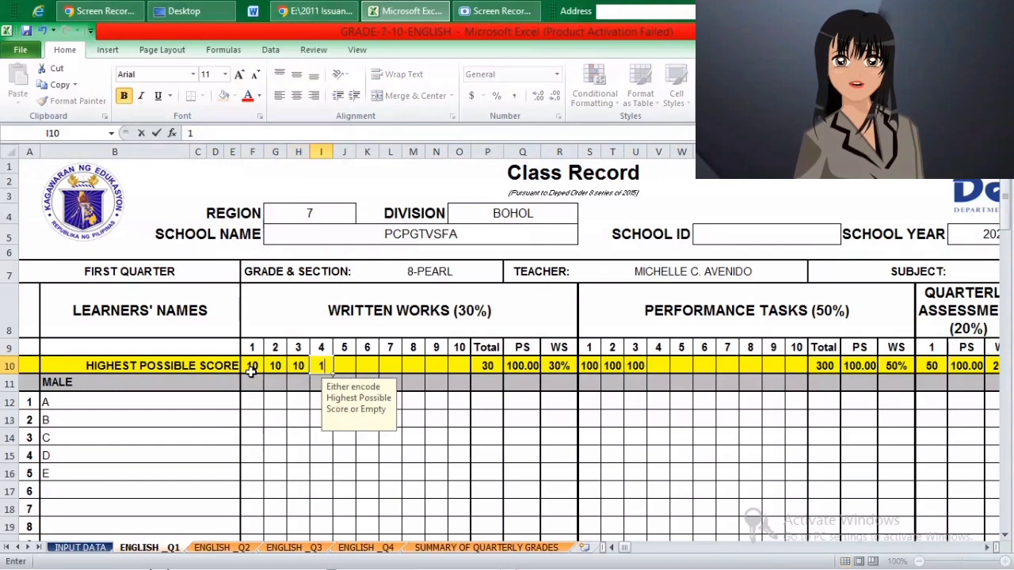
key(Tab)
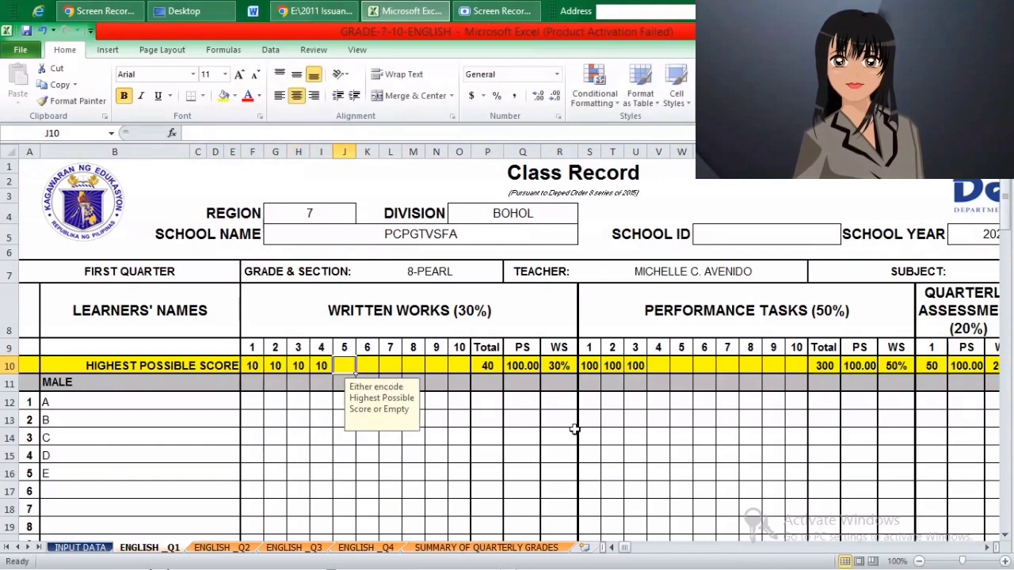
Enter 100 for performance tasks S10, T10 and U10 and check the quarterly assessment cell
click(589, 365)
text(100)
key(Tab)
text(100)
key(Tab)
text(1)
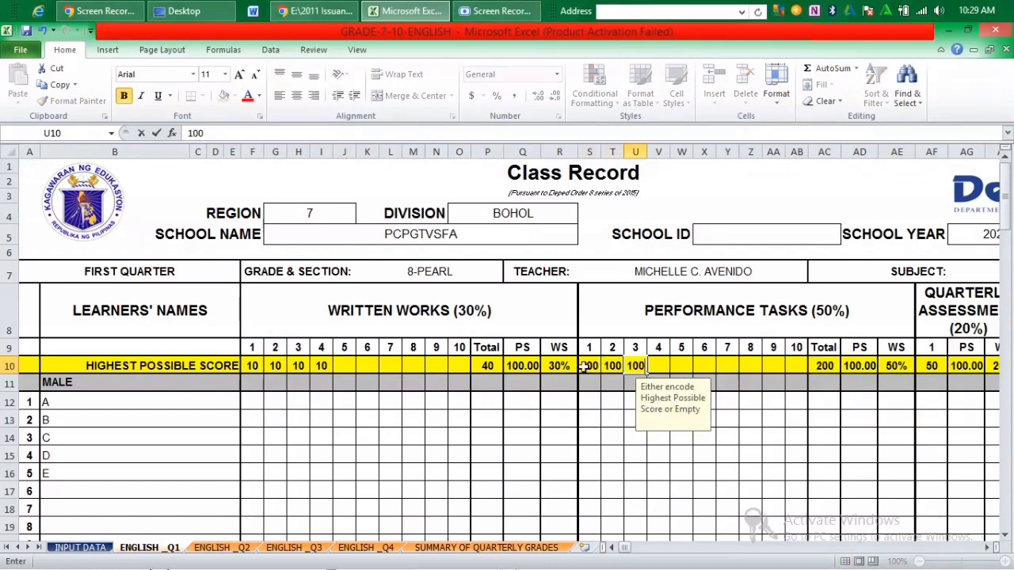
click(941, 369)
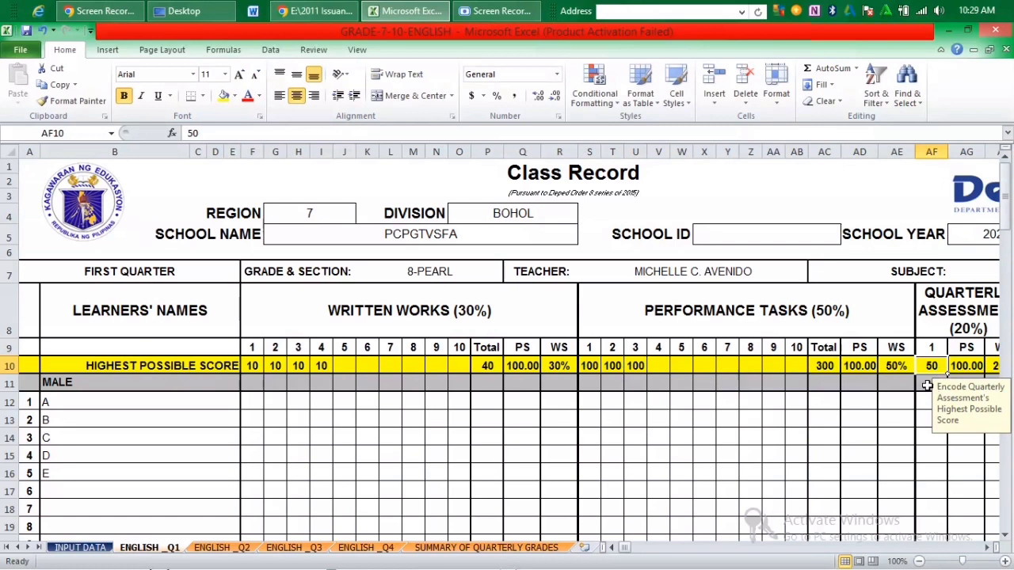
scroll(555, 372, right, 3)
click(241, 366)
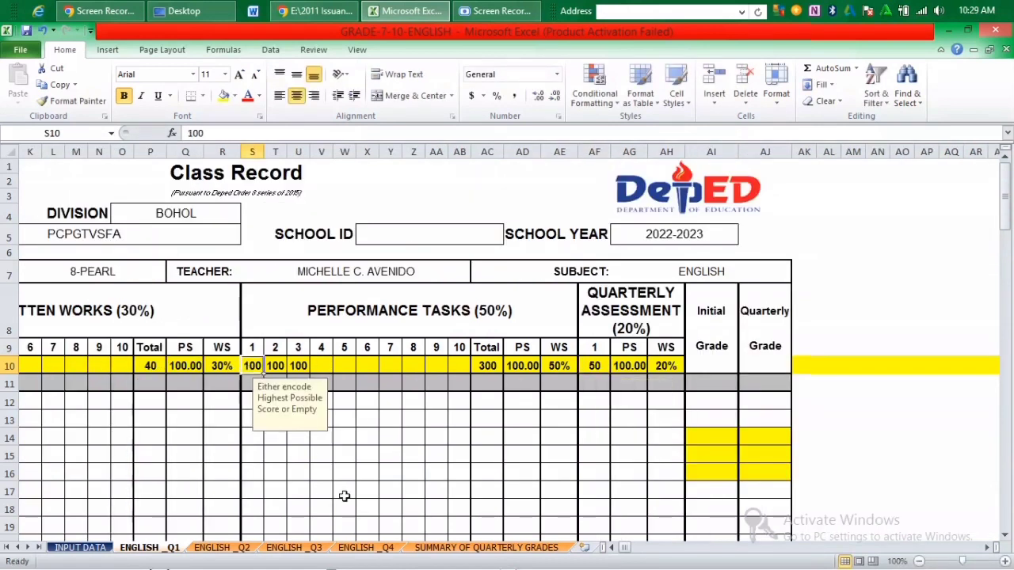
click(613, 549)
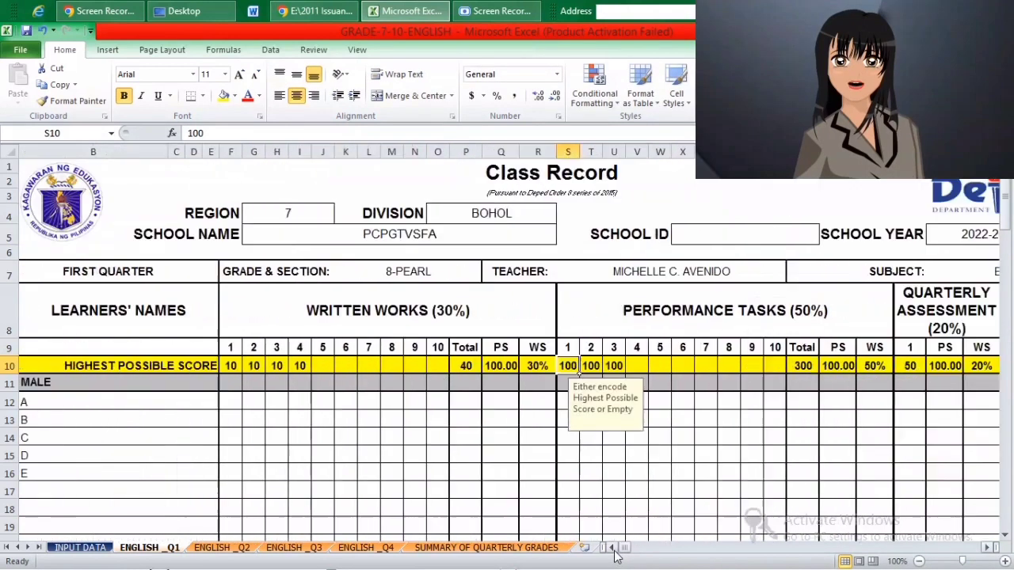
click(614, 549)
Remove the fill from the Highest Possible Score row
click(9, 365)
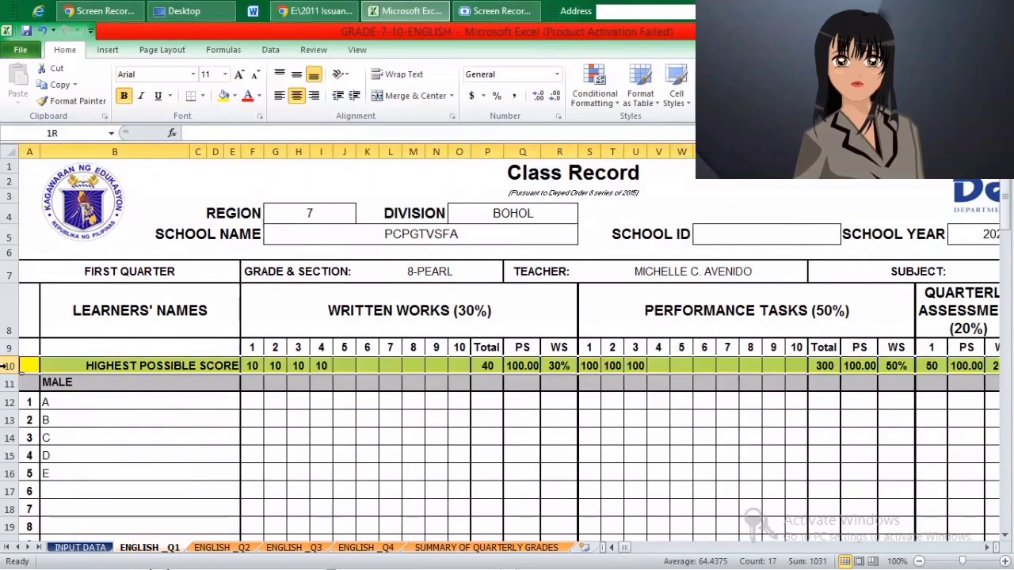
click(235, 96)
click(246, 245)
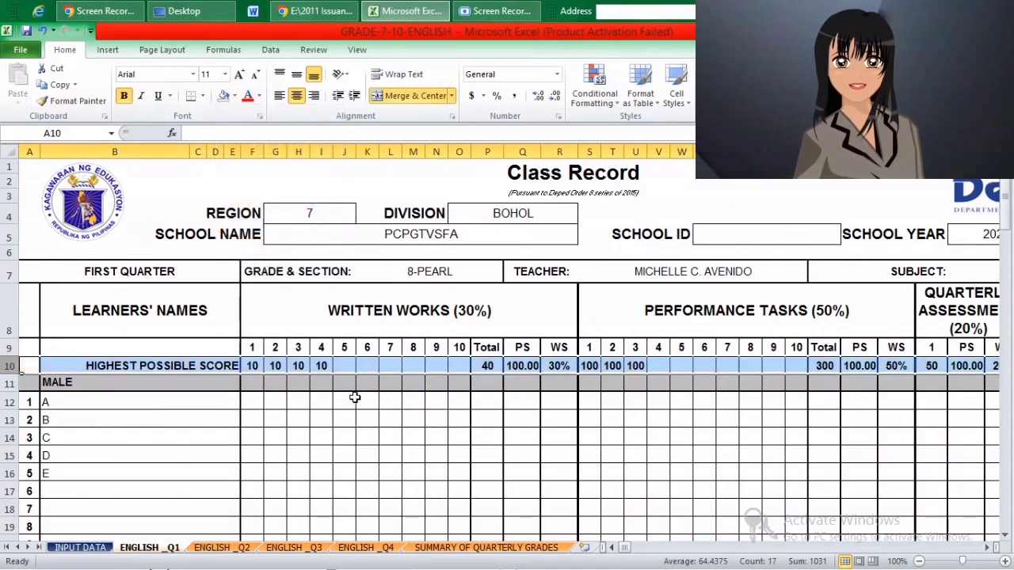
click(355, 398)
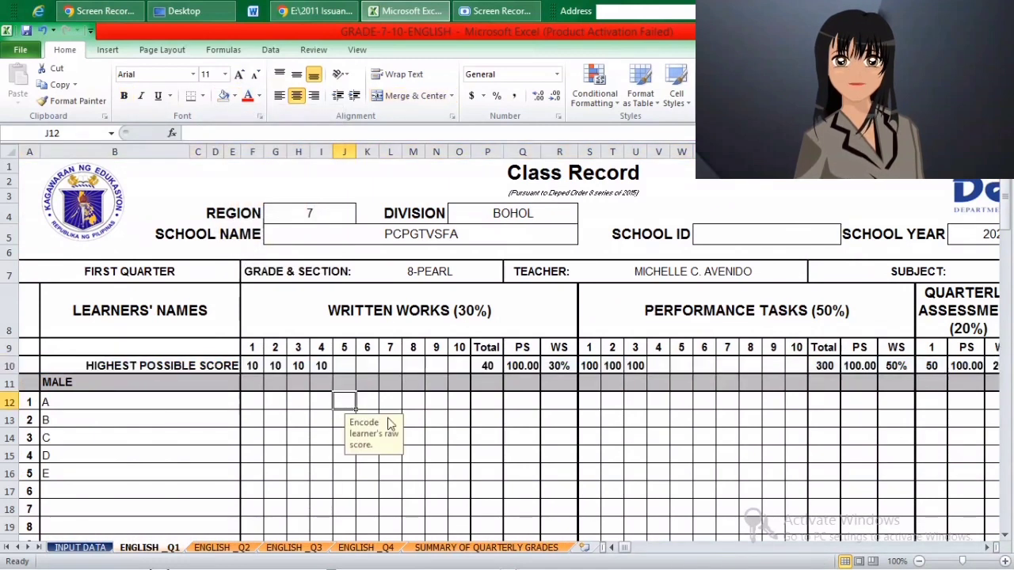
Enter learner A's written work scores 10, 9, 8 and 7 in F12:I12, then select row 12
click(249, 404)
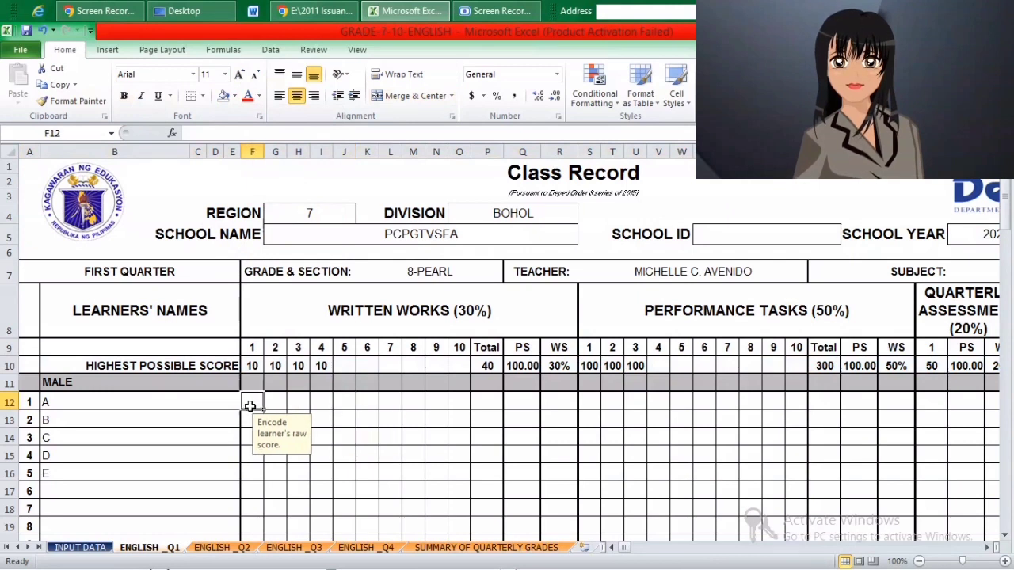
text(10)
key(Tab)
text(9)
key(Tab)
text(8)
key(Tab)
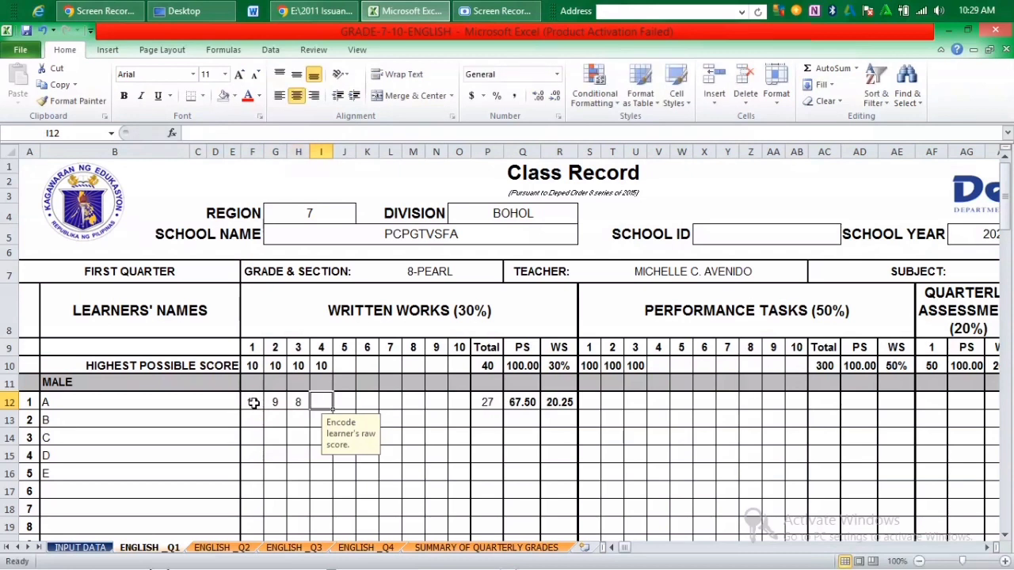
text(7)
key(Tab)
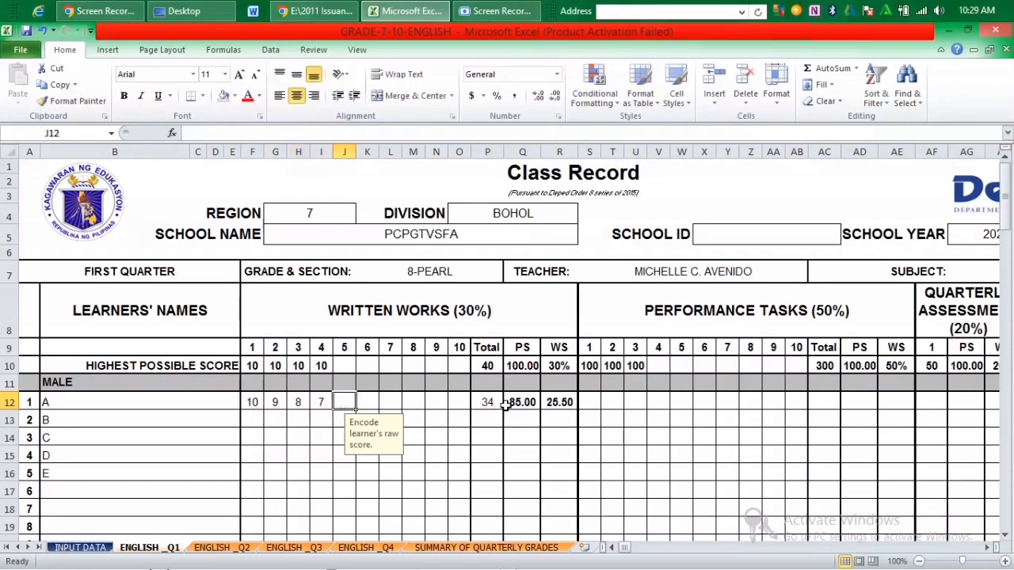
click(583, 403)
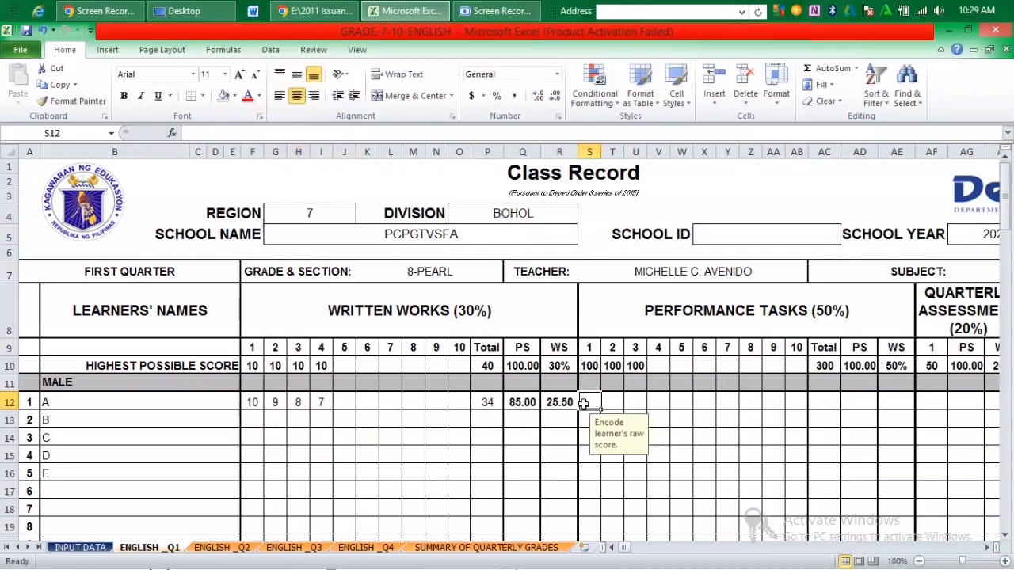
click(9, 404)
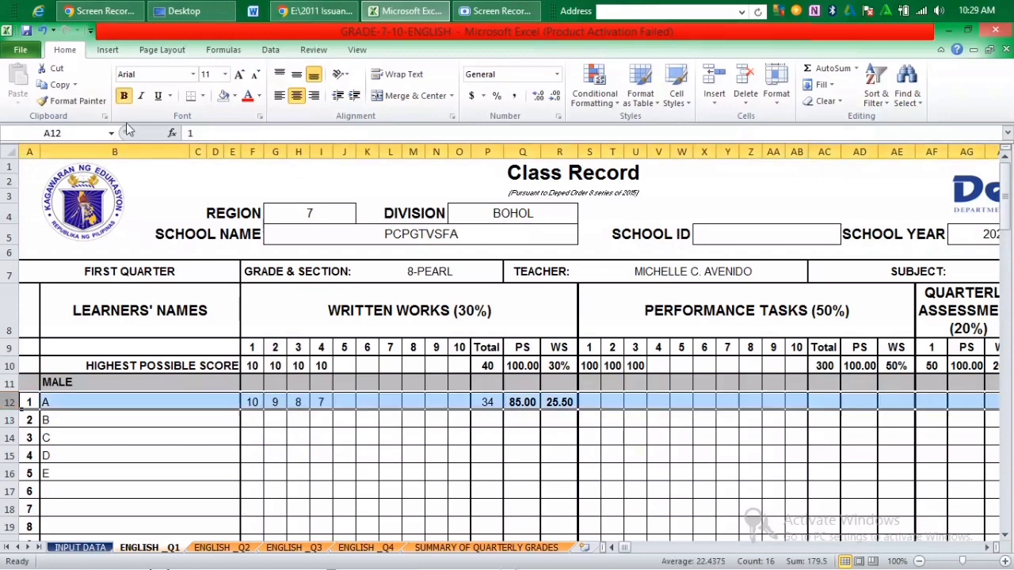
Fill learner A's row 12 yellow
click(235, 96)
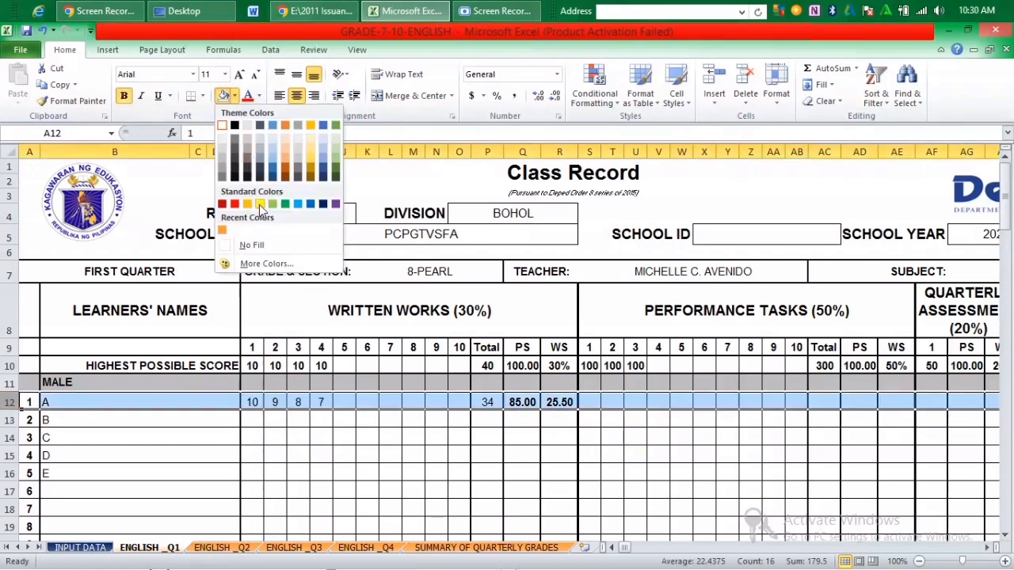
click(261, 205)
click(606, 403)
Enter learner A's performance task scores 90, 90 and 95 in S12:U12
click(592, 403)
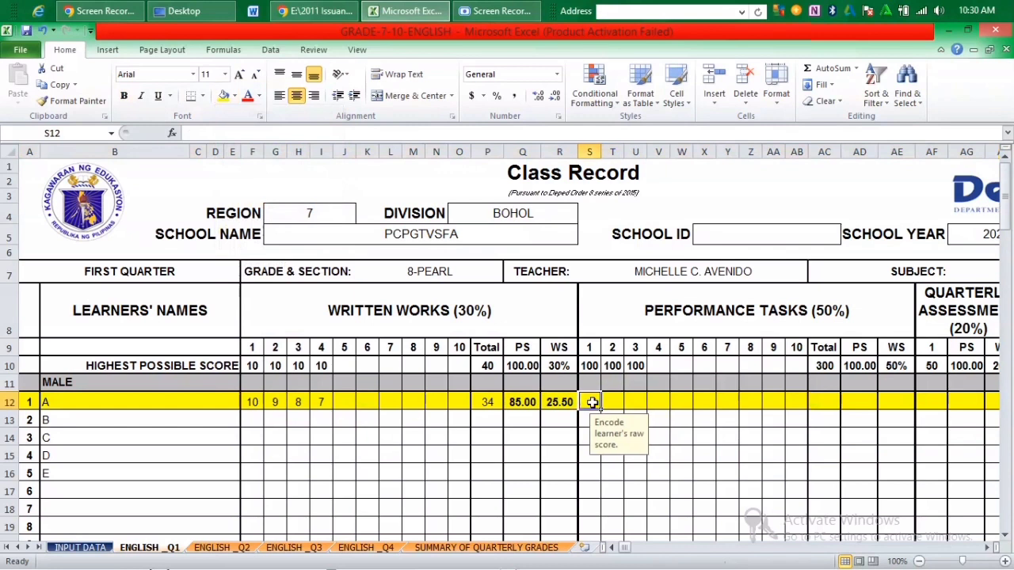
text(90)
key(Tab)
text(90)
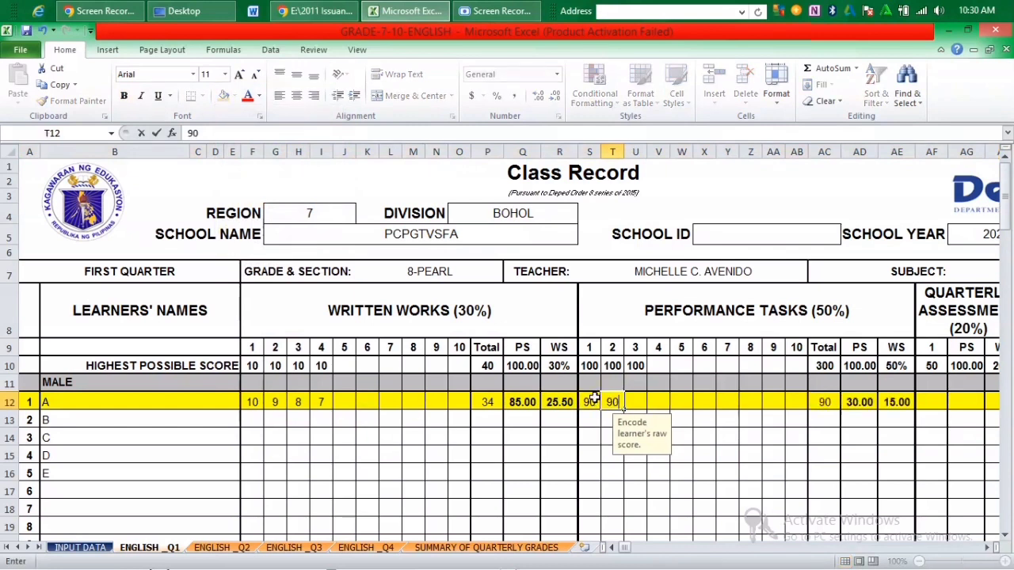
key(Tab)
text(95)
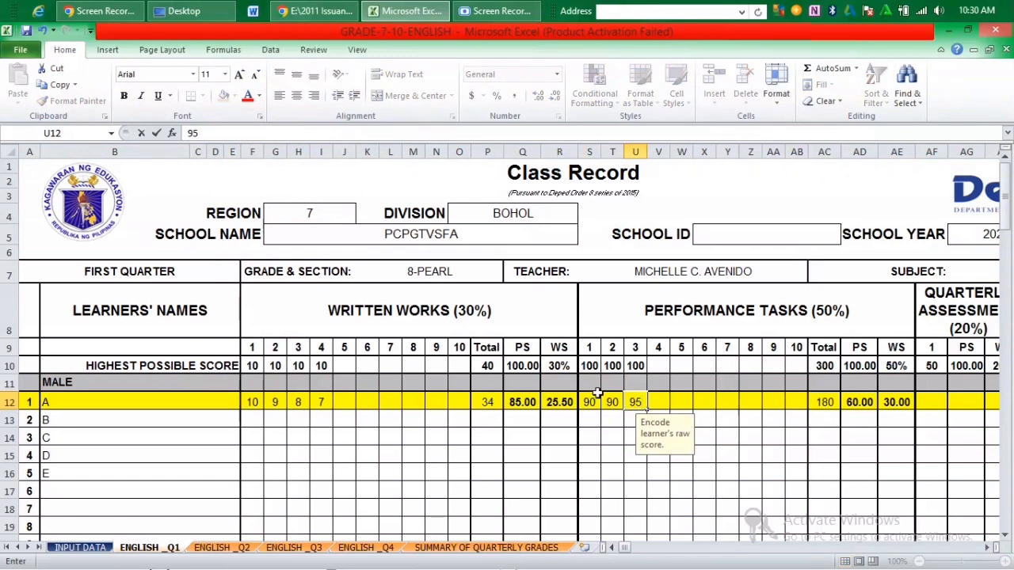
click(718, 406)
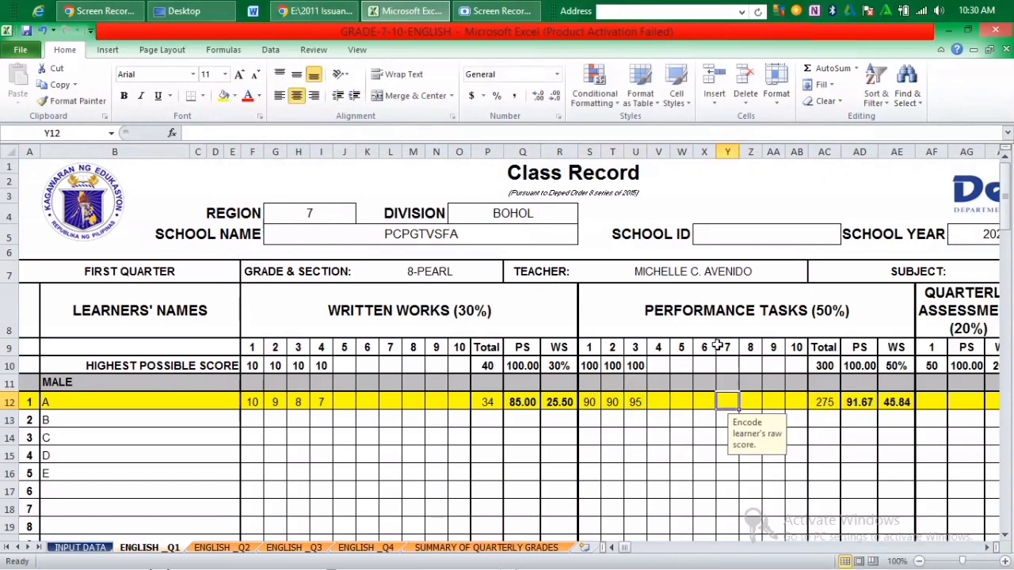
Enter 40 as learner A's quarterly assessment score in AF12 and check the initial grade
click(933, 405)
key(Tab)
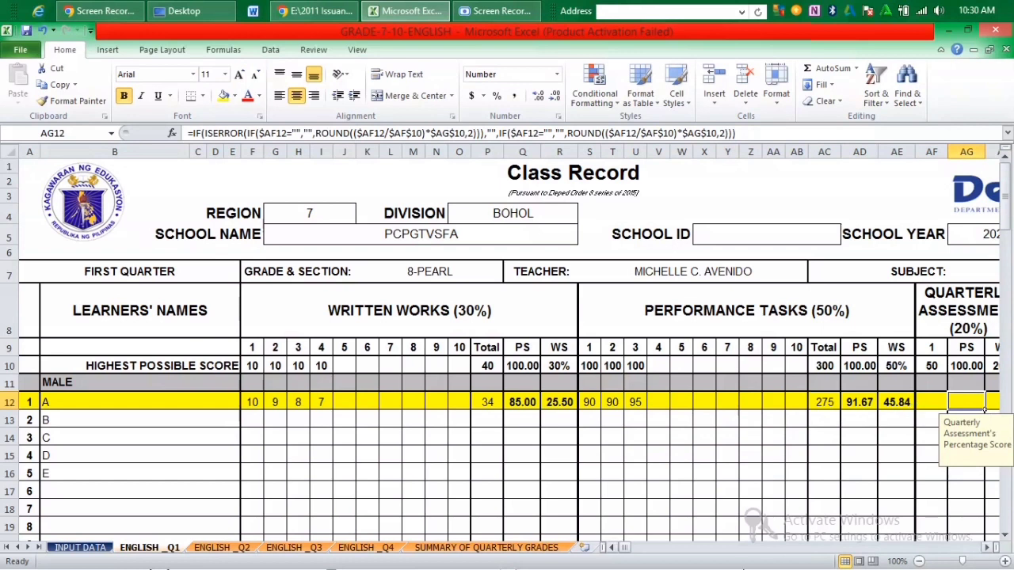
click(989, 548)
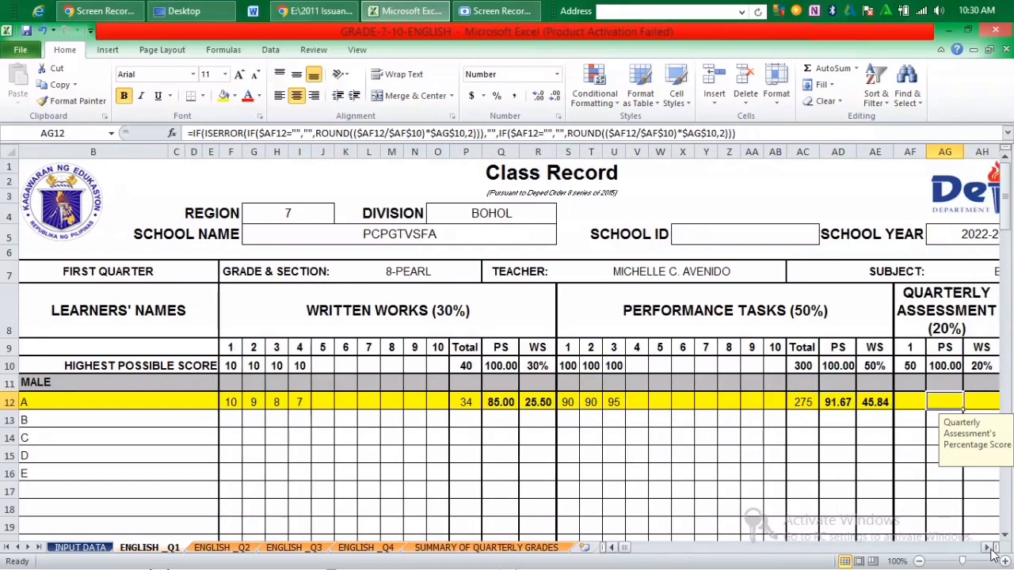
click(989, 548)
click(989, 548)
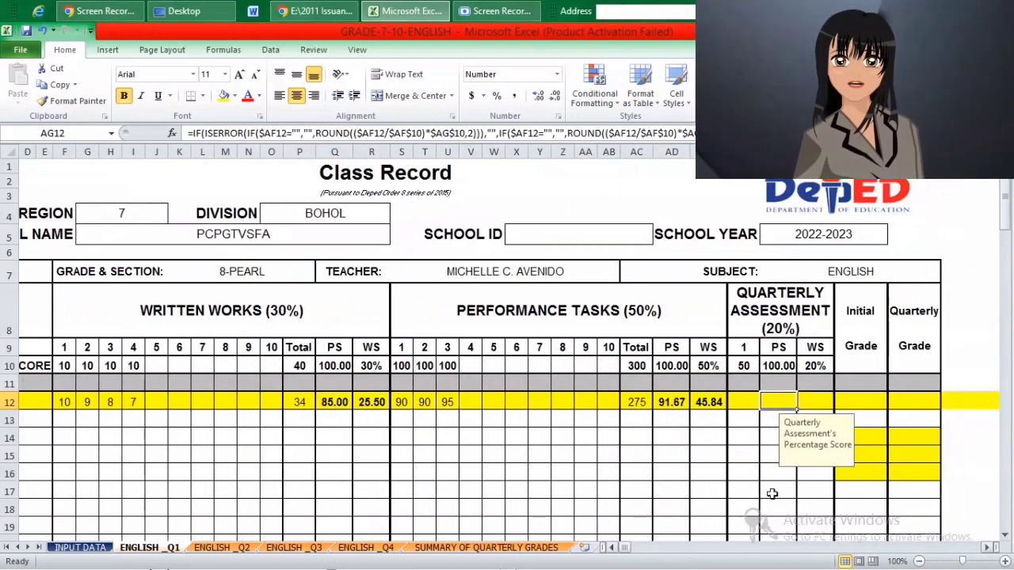
click(743, 366)
click(741, 402)
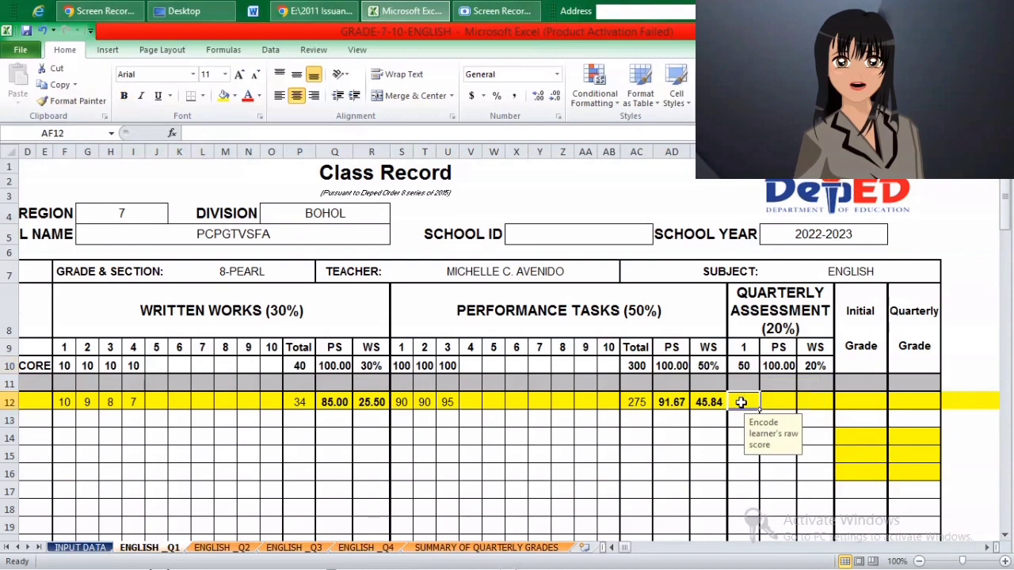
text(40)
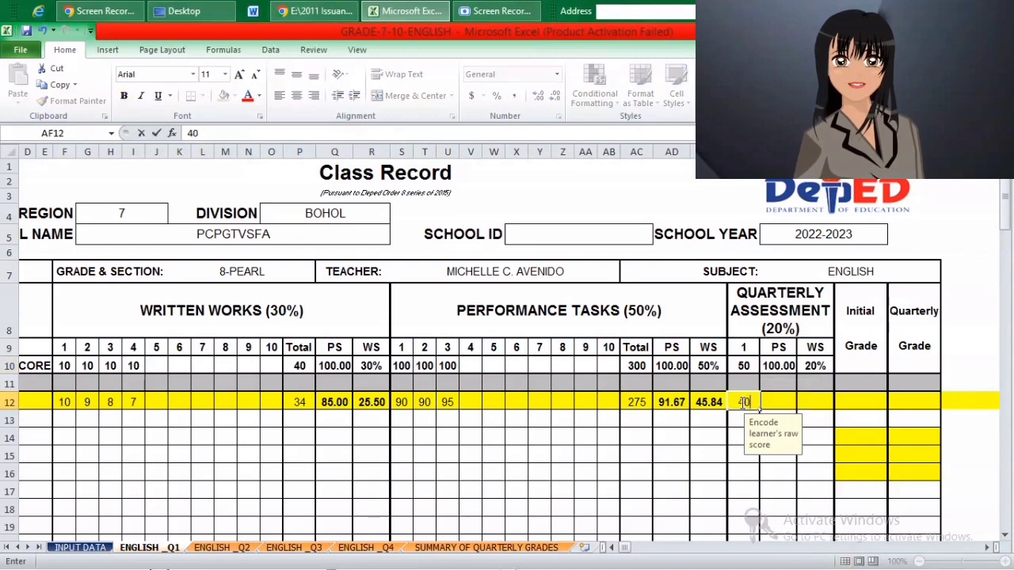
click(816, 402)
click(881, 402)
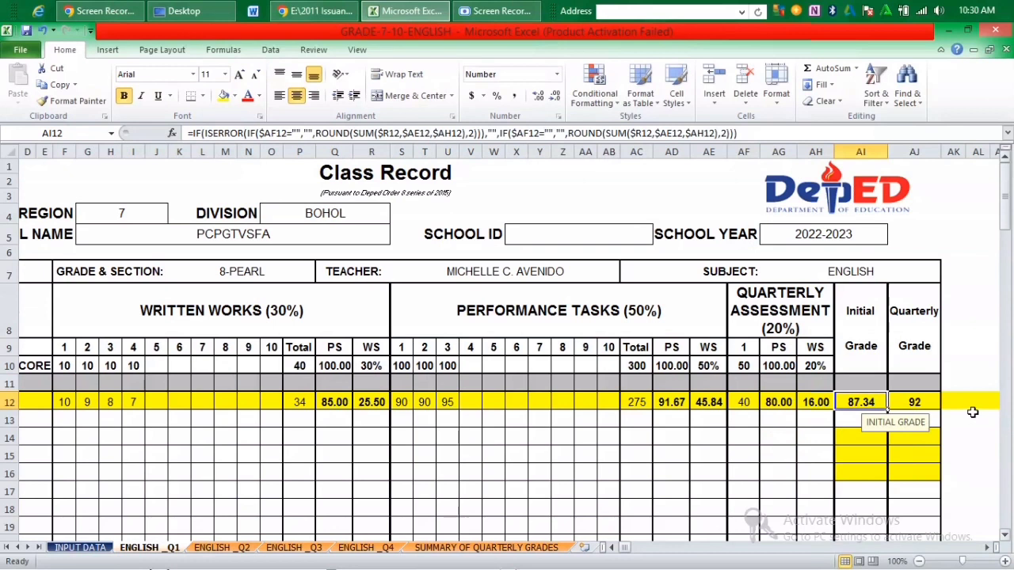
scroll(56, 425, left, 2)
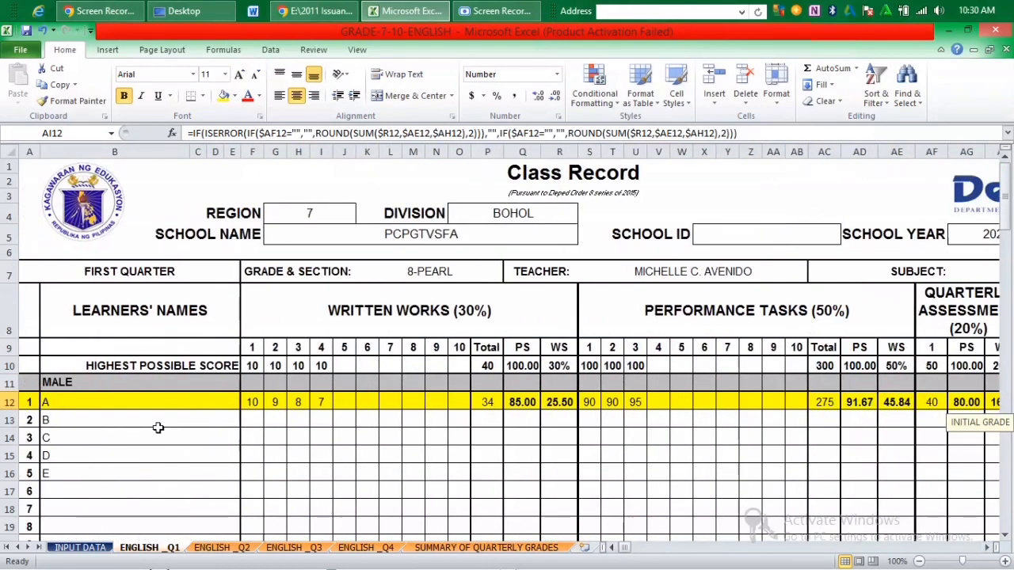
Shade learner B's row 13 green and enter written work scores 6, 7, 6 and 9
click(10, 421)
click(235, 96)
click(290, 207)
click(262, 426)
text(6)
key(Tab)
text(7)
key(Tab)
text(6)
key(Tab)
text(9)
click(559, 420)
Enter learner B's performance task scores 95, 96, 97 and quarterly assessment 45 in AF13
click(589, 419)
text(95)
key(Tab)
text(96)
key(Tab)
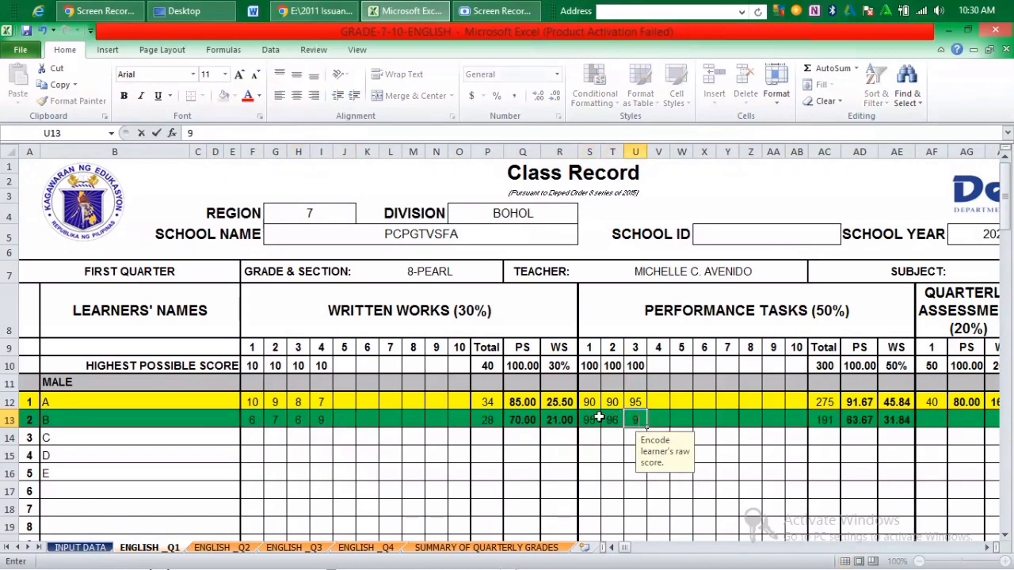
text(97)
key(Tab)
click(750, 436)
scroll(1010, 541, right, 2)
click(760, 419)
text(45)
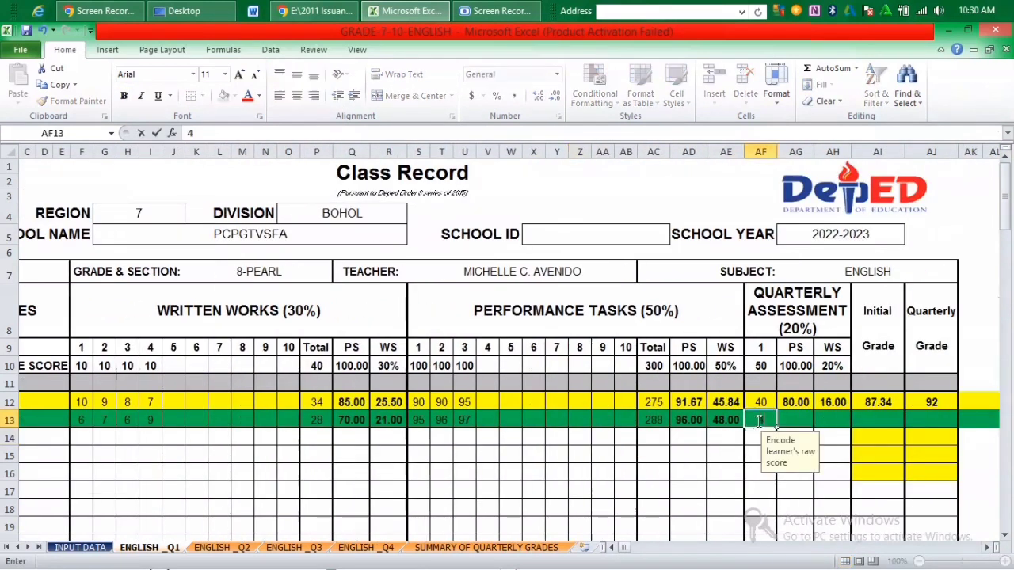
key(Tab)
key(Tab)
key(Tab)
key(Tab)
scroll(616, 547, left, 2)
Shade learner C's row 14 blue and enter written work scores 10, 9 and 10 from G14
click(10, 437)
click(232, 95)
click(310, 207)
click(277, 436)
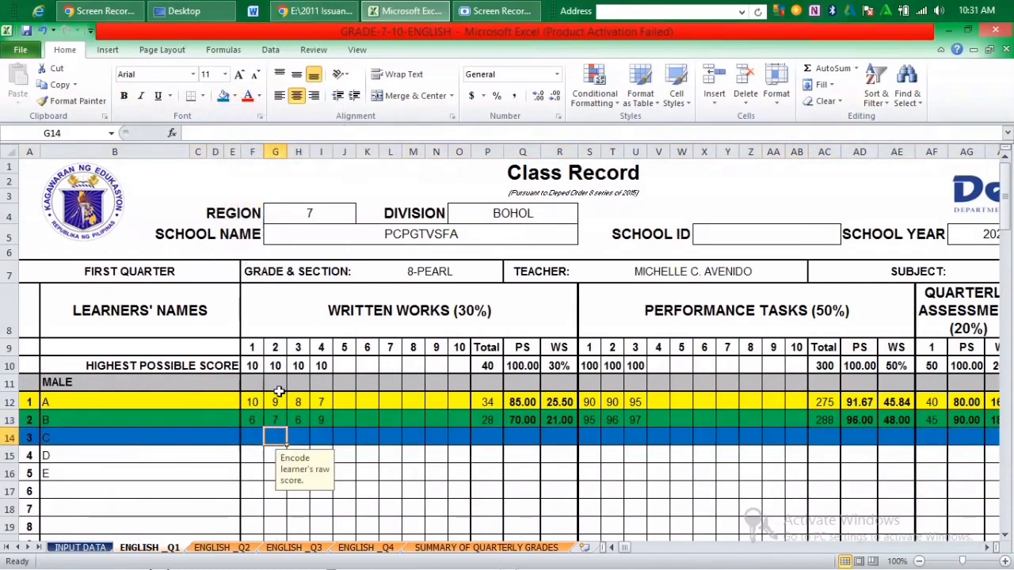
text(10)
key(Tab)
text(9)
key(Tab)
text(10)
Enter learner C's performance task scores 96, 97, 98 and quarterly assessment 49 in AF14
click(590, 438)
text(96)
key(Tab)
text(97)
key(Tab)
text(98)
click(816, 455)
scroll(1001, 545, right, 3)
click(743, 437)
text(49)
key(Right)
key(Right)
key(Right)
key(Right)
scroll(611, 548, left, 3)
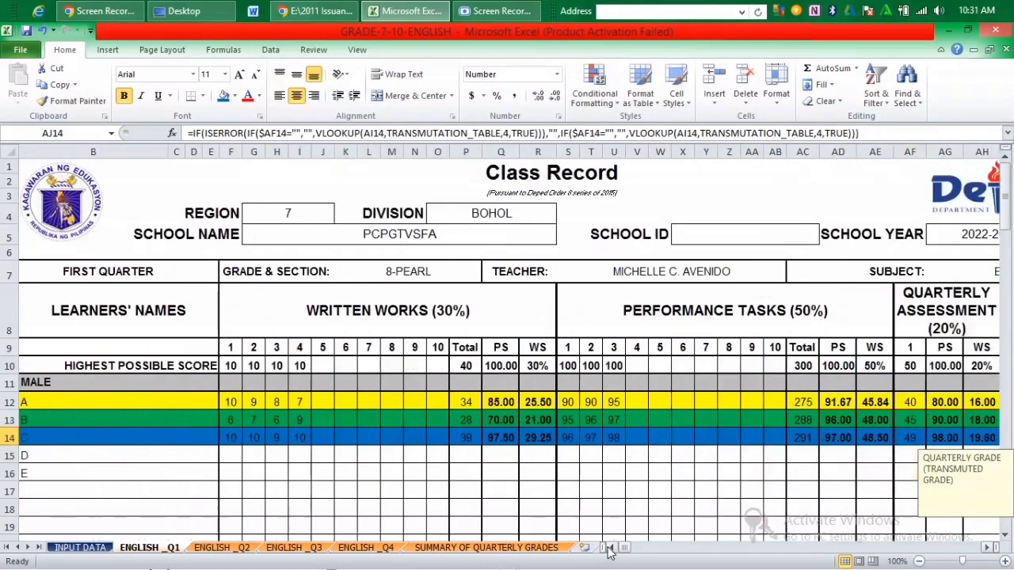
Shade learner D's row 15 yellow and enter written work scores 9, 8, 10 and 9
click(10, 456)
click(234, 96)
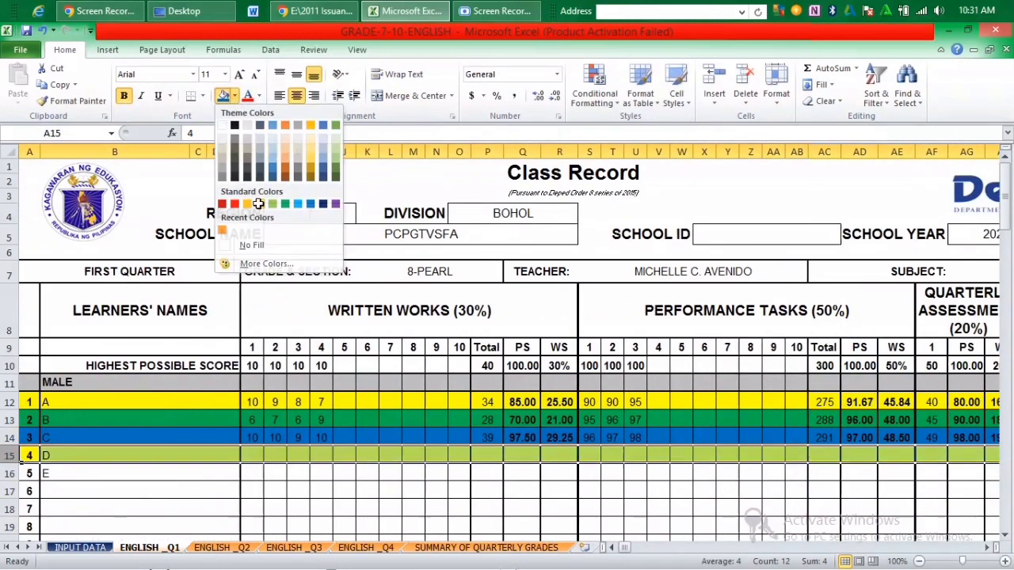
click(260, 203)
click(254, 454)
text(9)
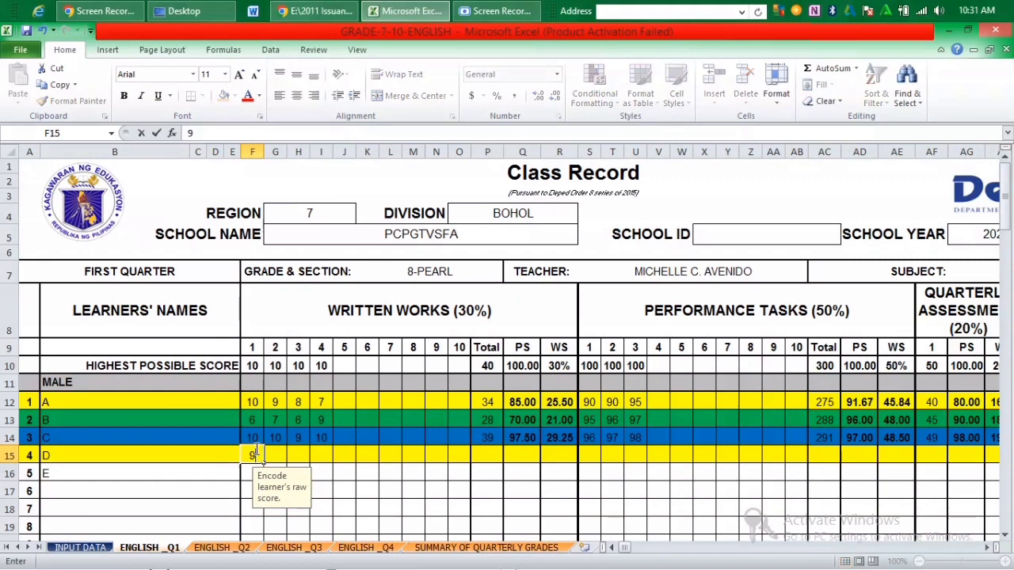
key(Right)
text(8)
key(Right)
text(10)
Enter learner D's performance task scores 95, 94, 98 and quarterly assessment 47 in AF15
key(Right)
text(9)
click(522, 456)
click(589, 457)
text(95)
key(Right)
text(94)
key(Right)
text(98)
key(Right)
key(Right)
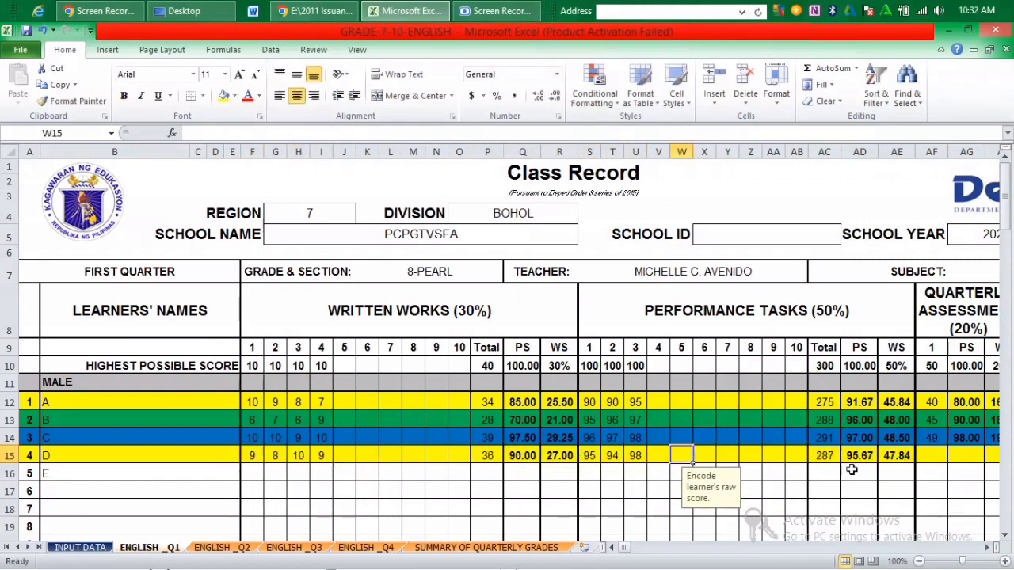
scroll(740, 457, right, 3)
click(740, 458)
text(47)
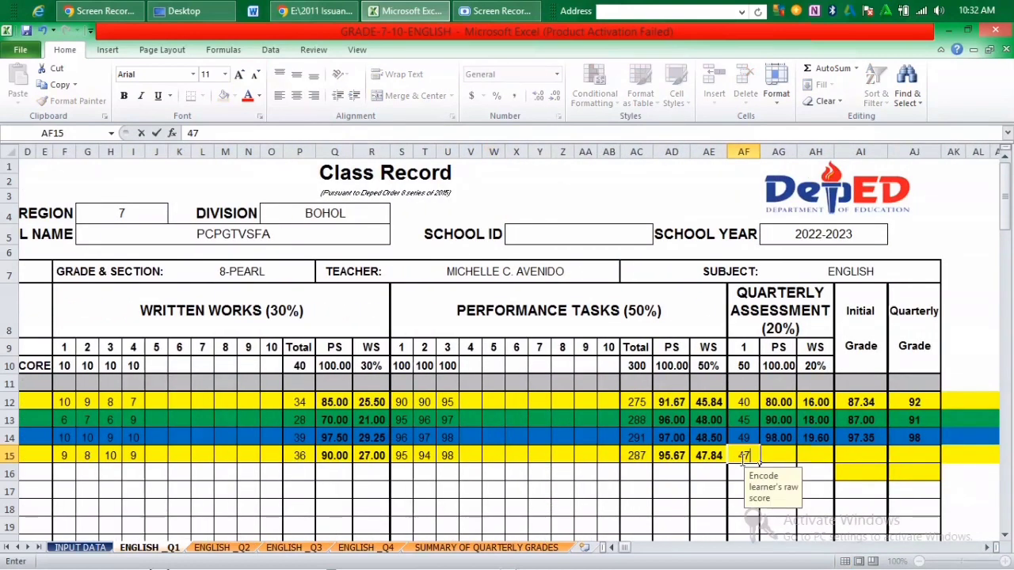
key(Right)
key(Right)
key(Right)
key(Right)
scroll(92, 499, left, 3)
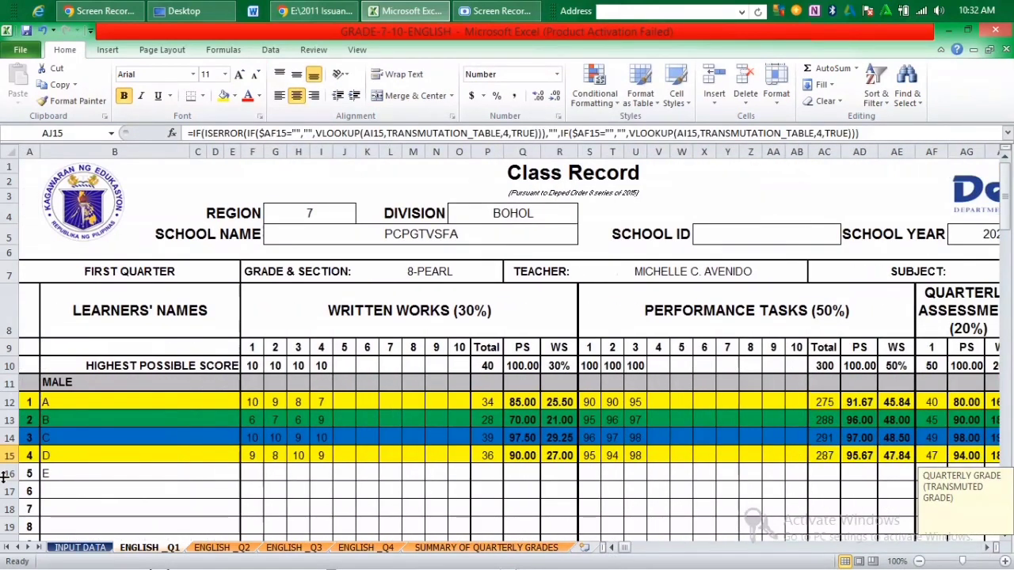
Shade learner E's row 16 light green and enter written work scores 10, 8, 9 and 5
click(9, 474)
click(234, 95)
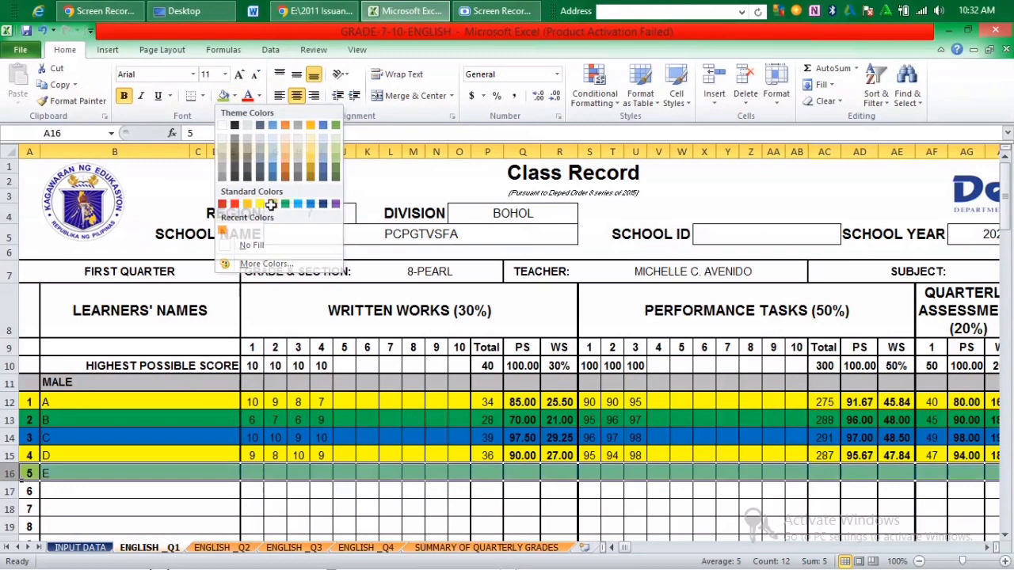
click(273, 205)
click(252, 479)
text(10)
key(Tab)
text(8)
key(Tab)
text(9)
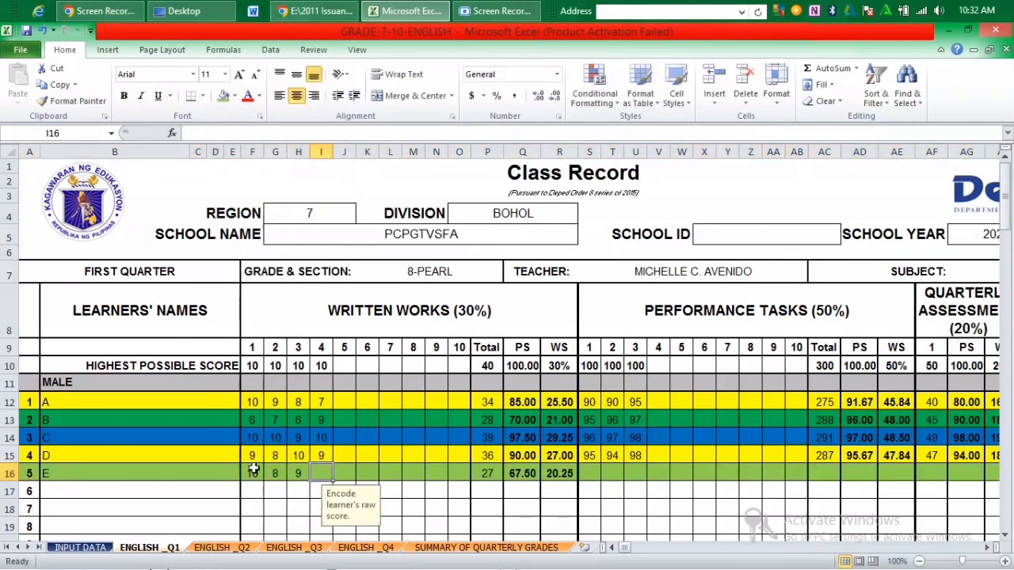
key(Tab)
text(5)
Enter learner E's performance task scores 90, 91, 92 and quarterly assessment 46 in AF16
click(589, 472)
text(90)
key(Tab)
text(91)
key(Tab)
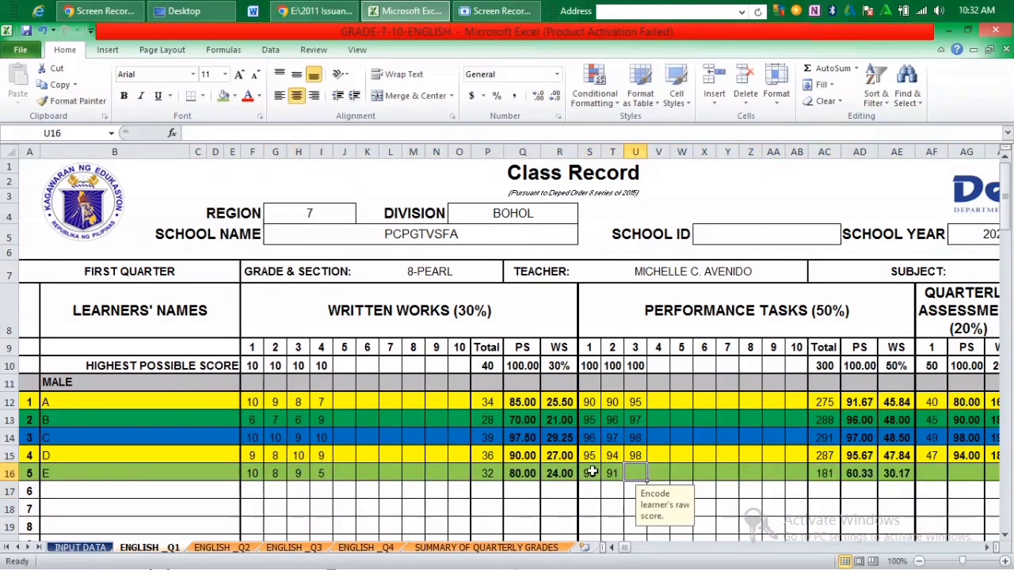
text(92)
click(697, 485)
click(931, 473)
scroll(898, 510, right, 2)
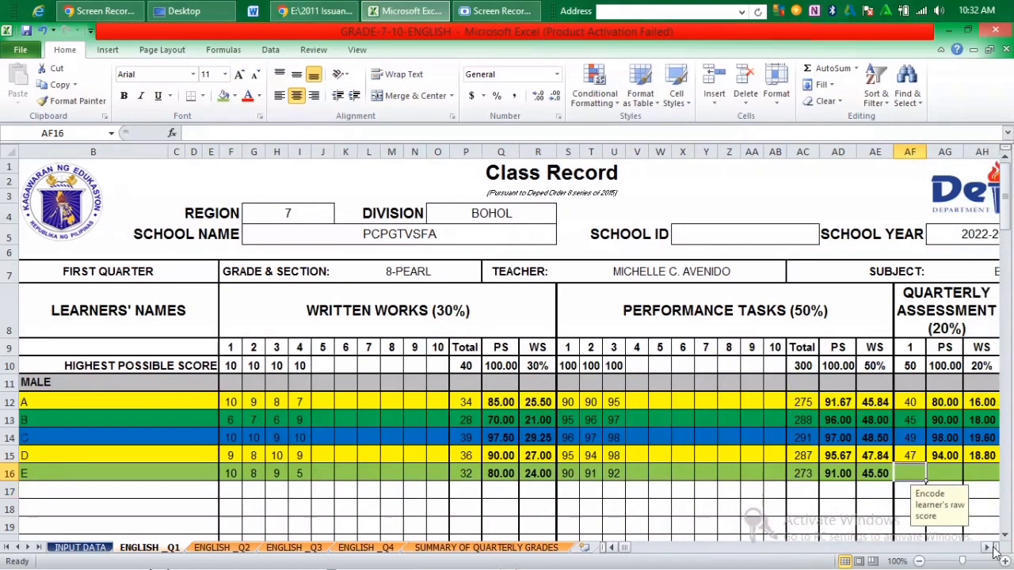
text(46)
key(Tab)
key(Tab)
key(Tab)
key(Tab)
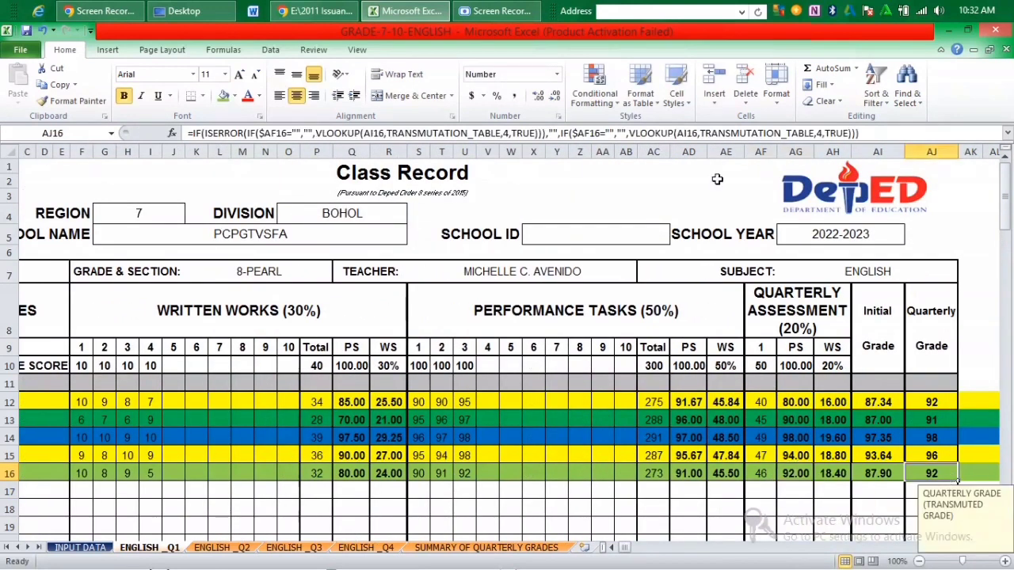
scroll(618, 549, left, 2)
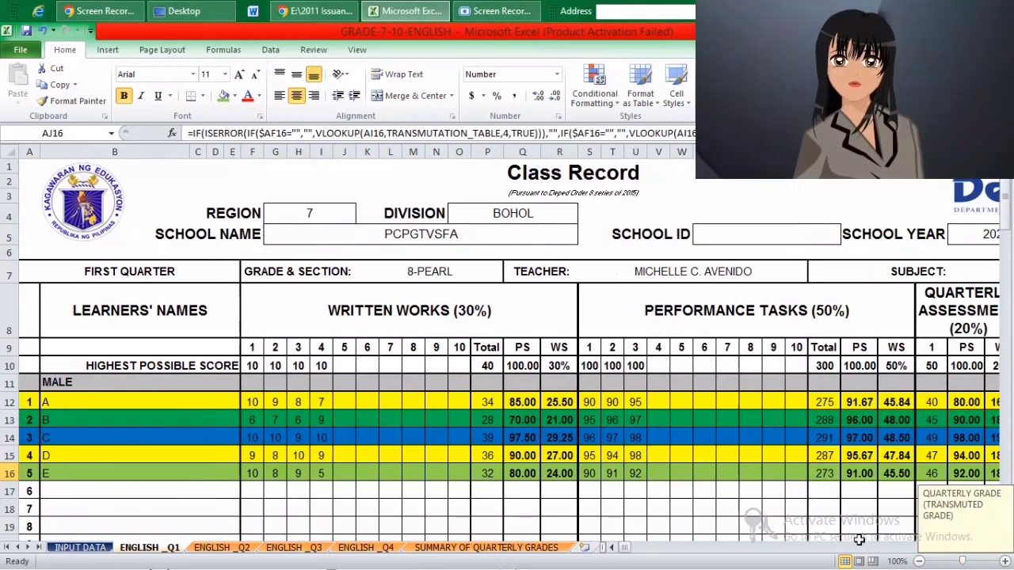
scroll(862, 554, right, 2)
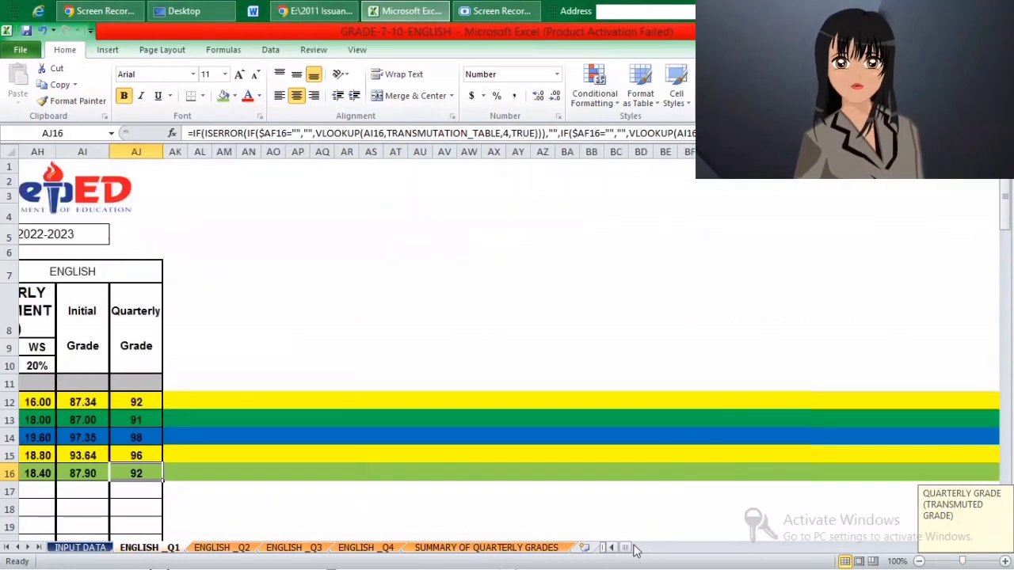
scroll(618, 550, left, 1)
drag(615, 548, 617, 550)
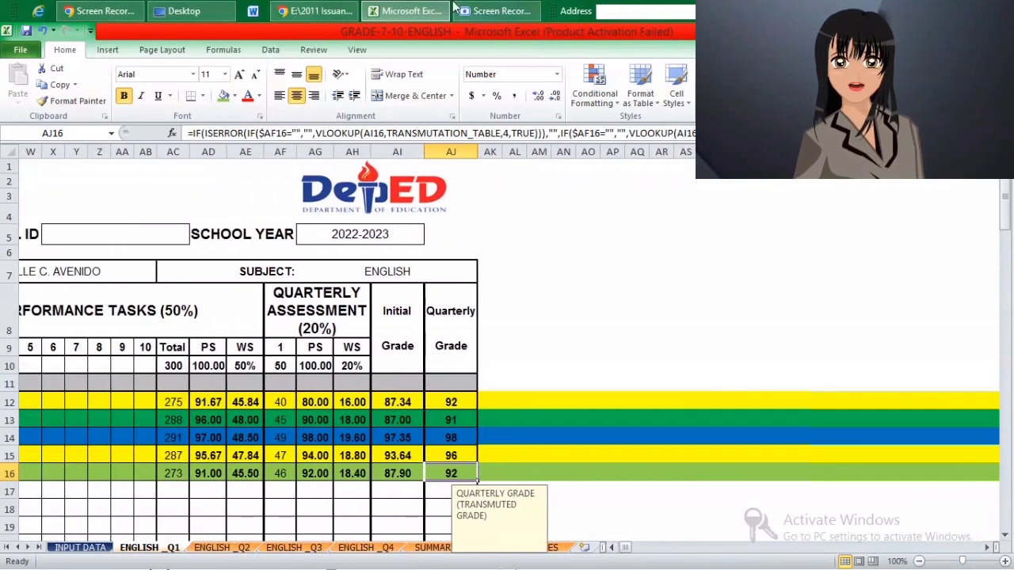
click(452, 404)
click(412, 402)
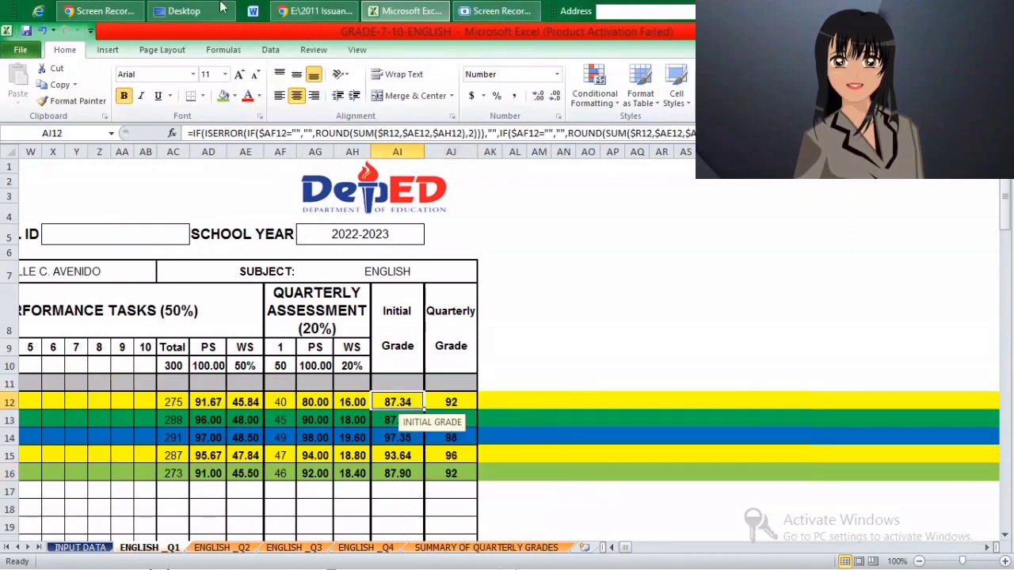
click(314, 10)
scroll(465, 352, down, 3)
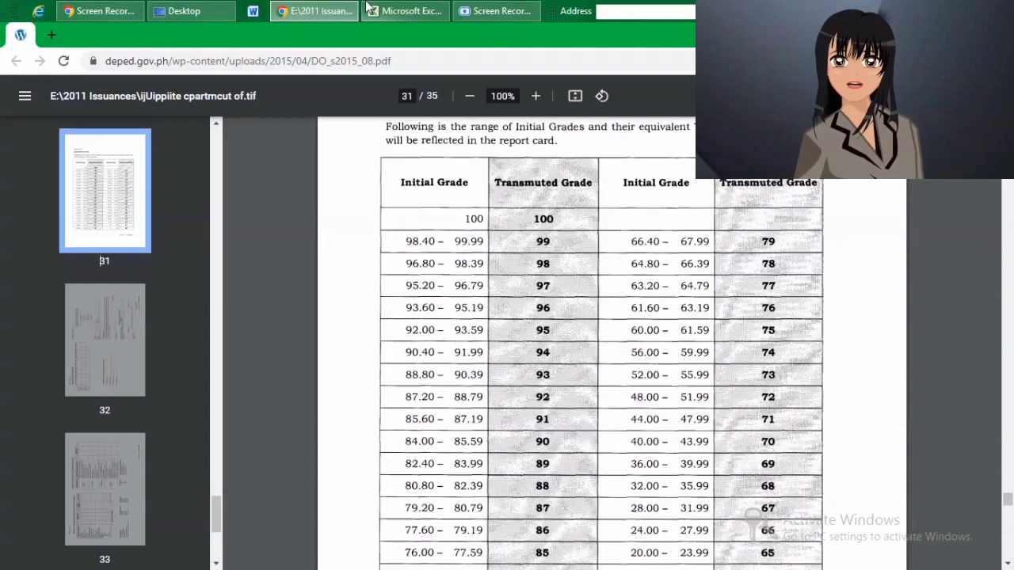
click(409, 10)
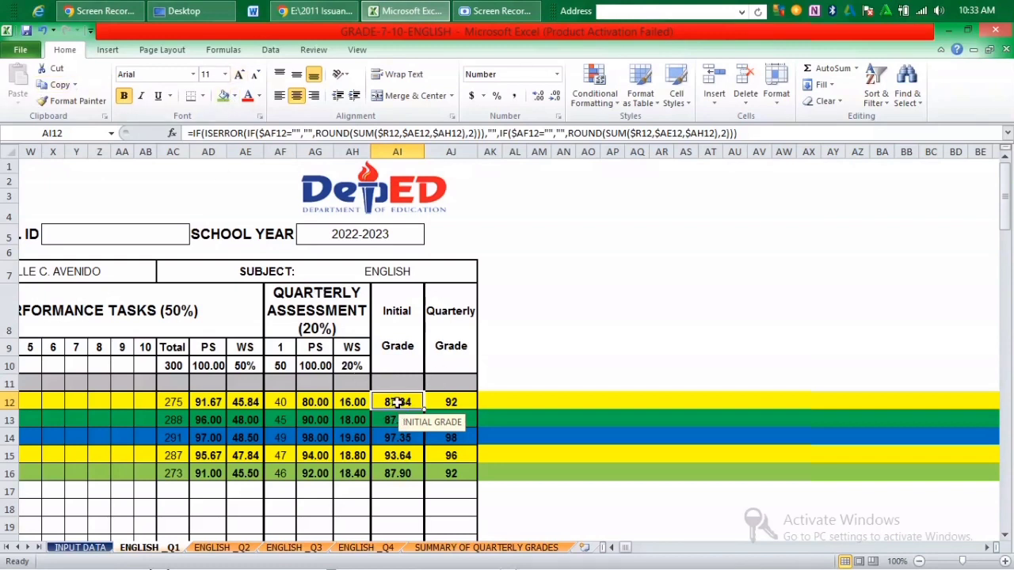
click(314, 11)
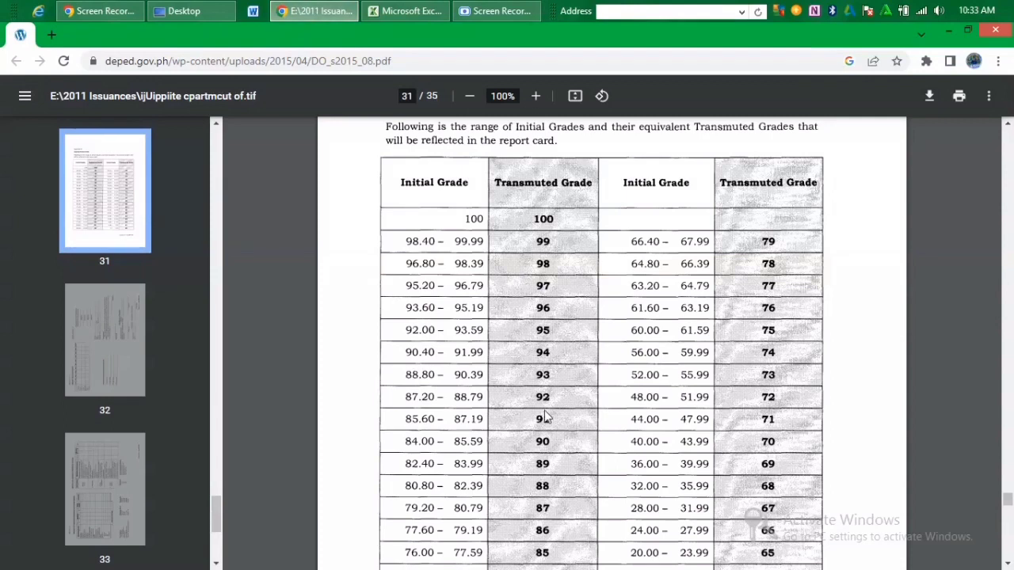
key(alt+Tab)
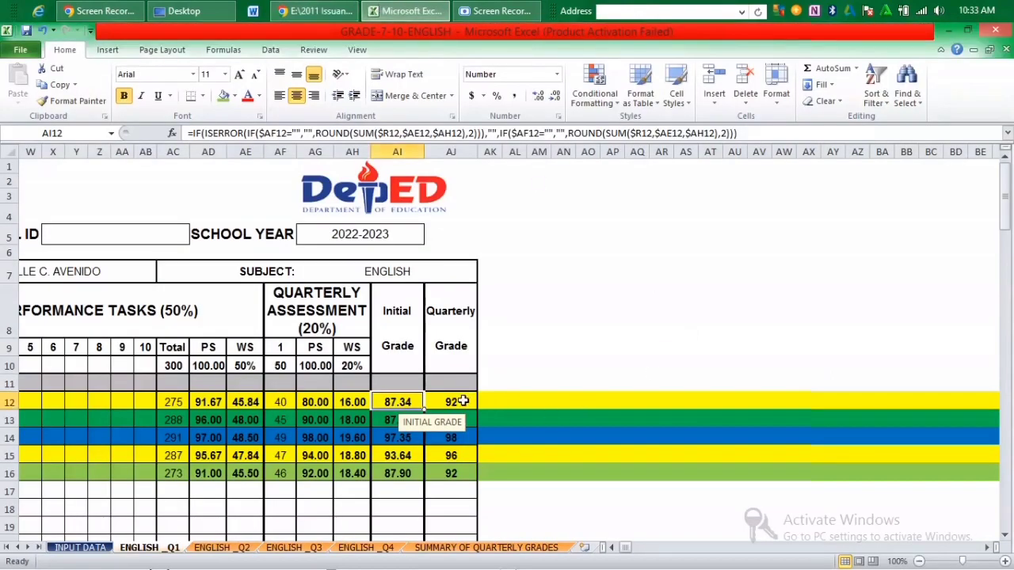
click(464, 401)
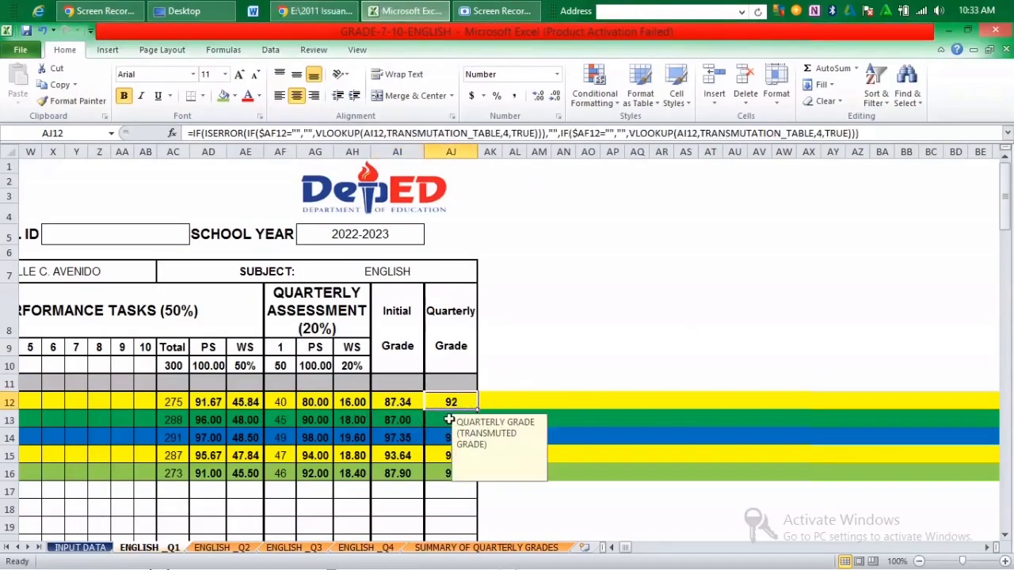
click(397, 424)
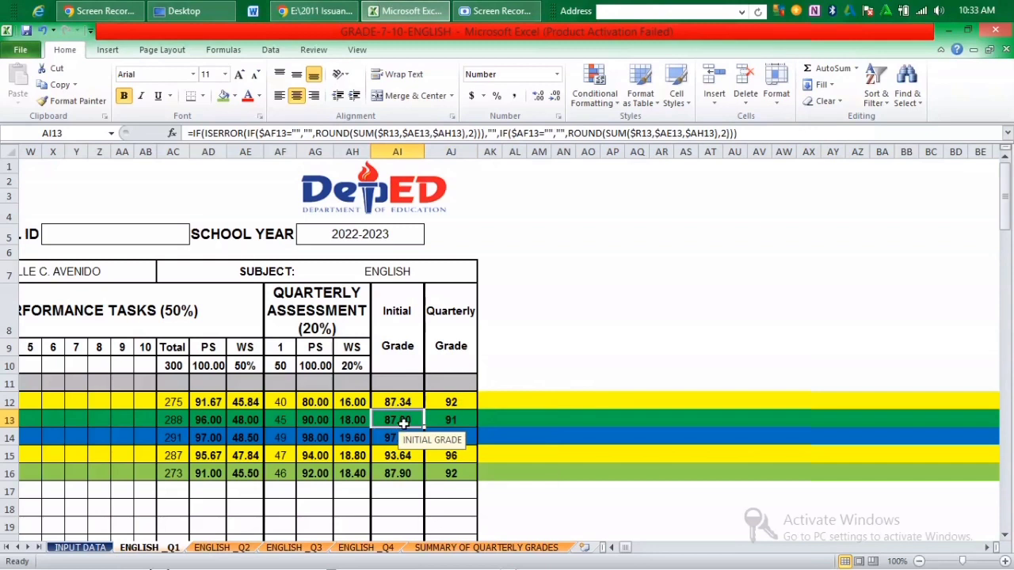
click(339, 9)
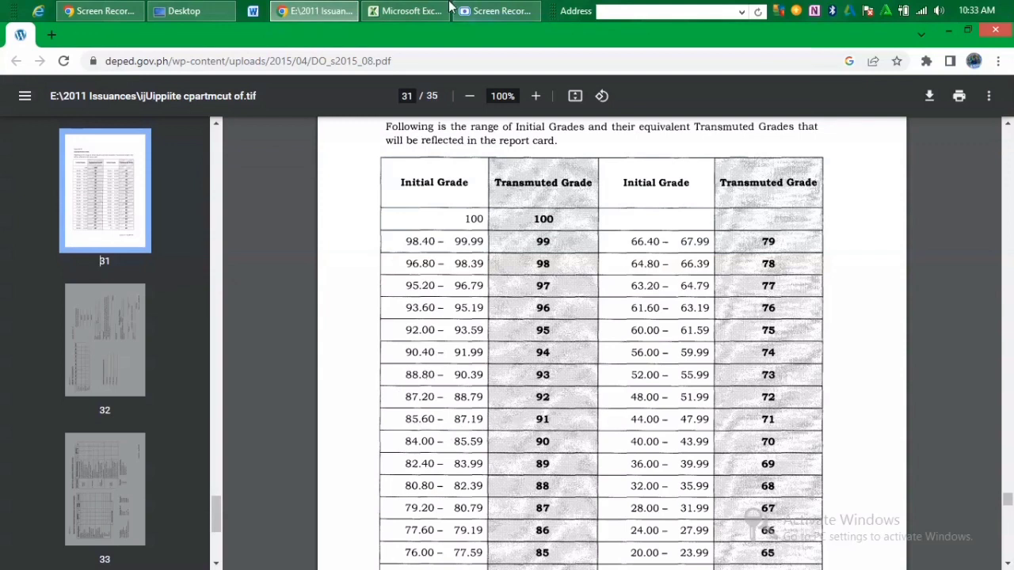
click(408, 11)
click(467, 422)
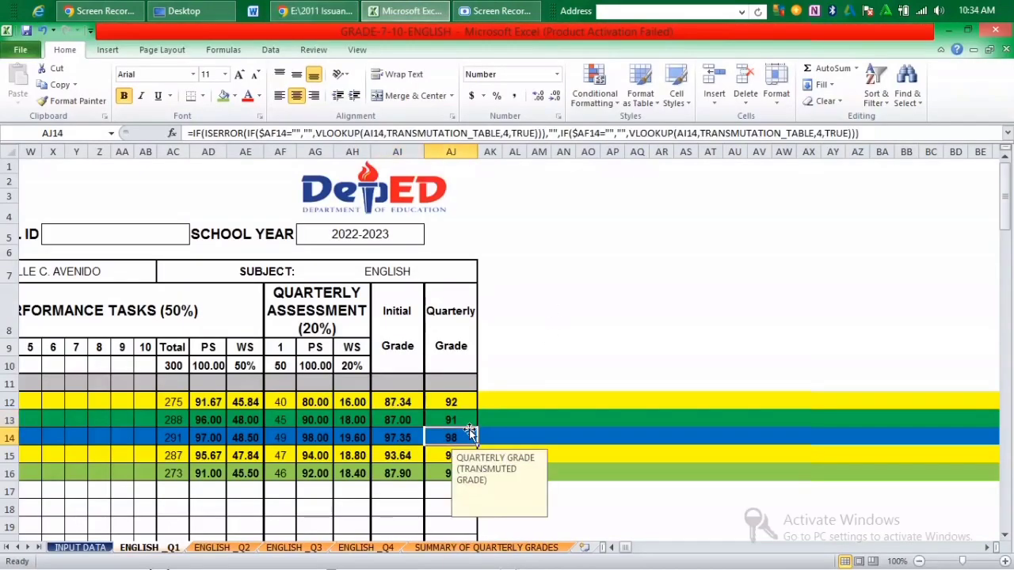
click(413, 436)
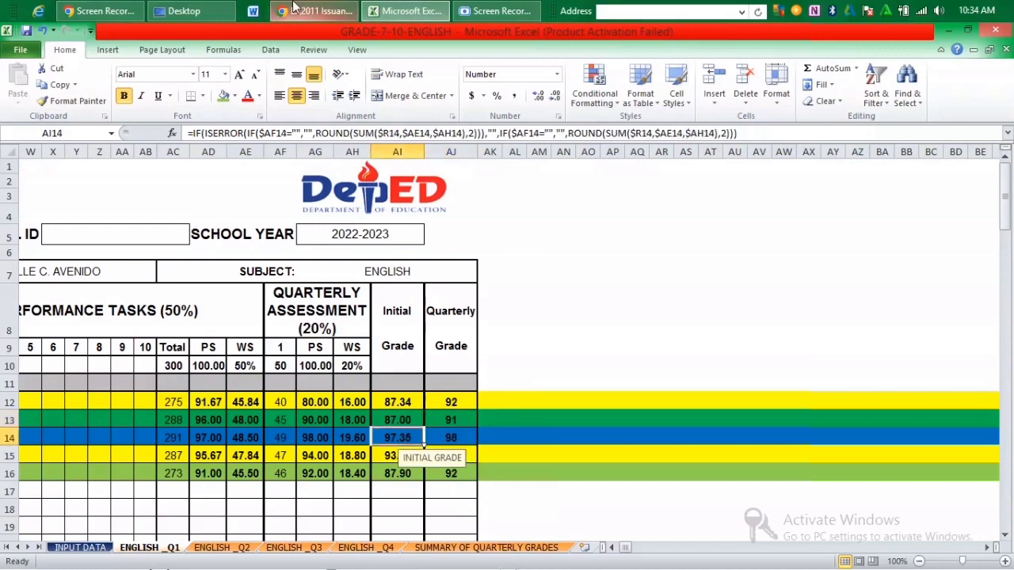
click(317, 10)
click(406, 10)
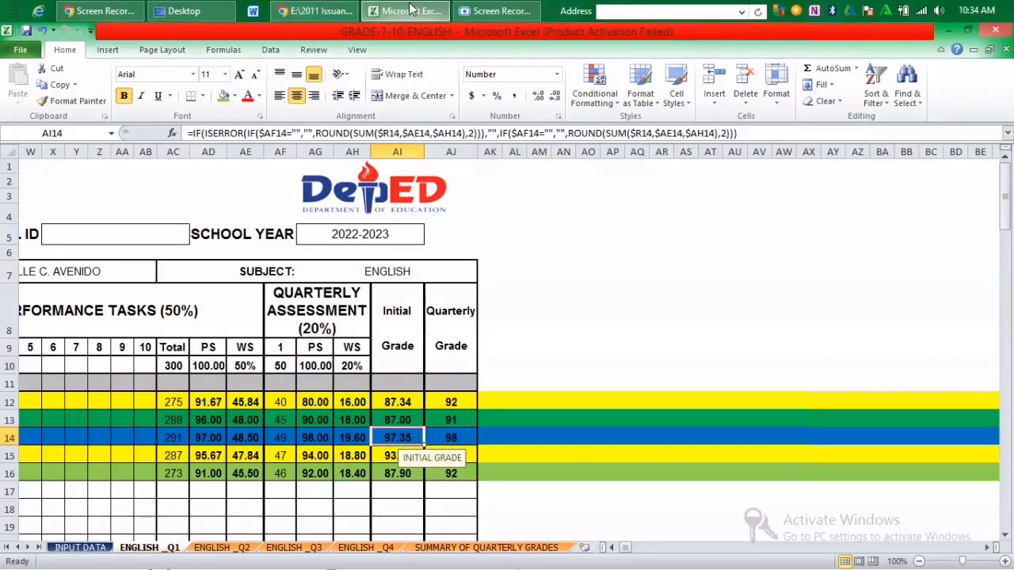
click(308, 11)
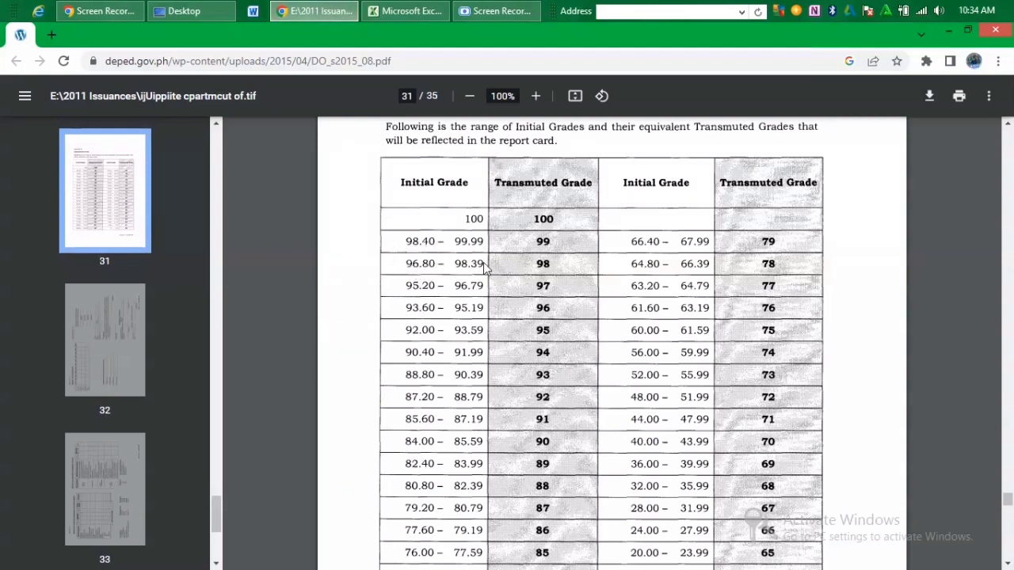
click(407, 10)
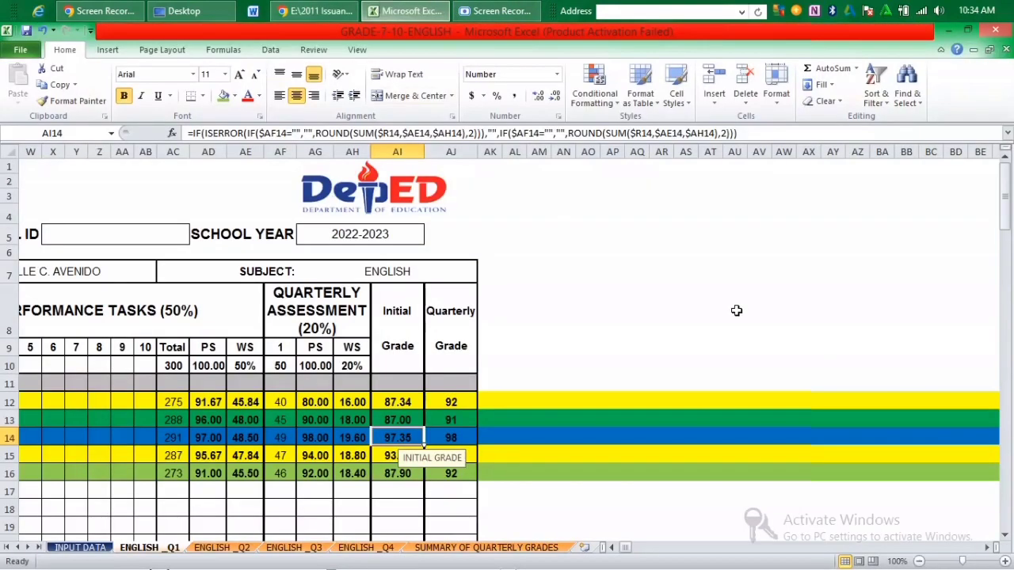
click(441, 440)
click(400, 456)
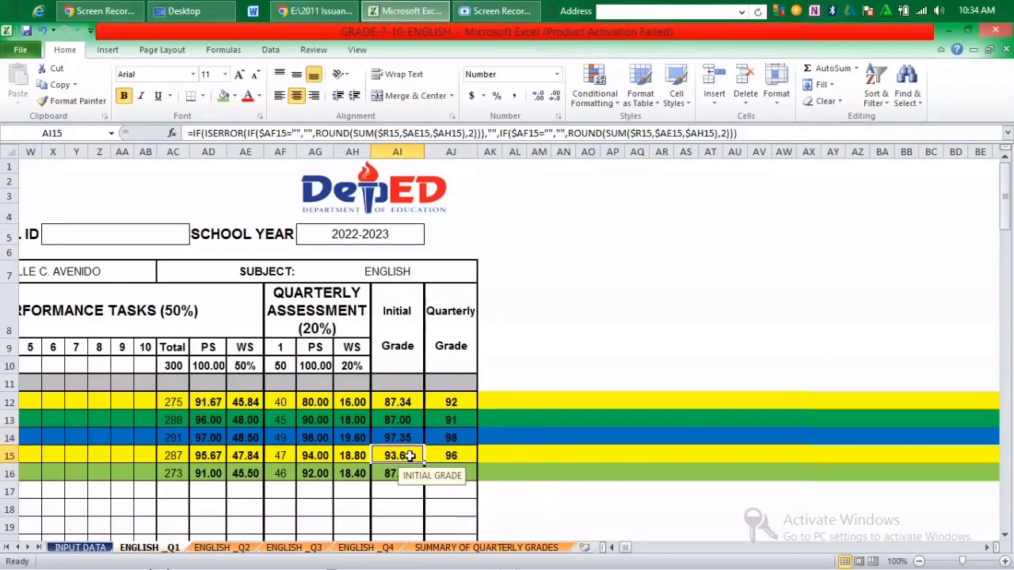
scroll(376, 466, down, 3)
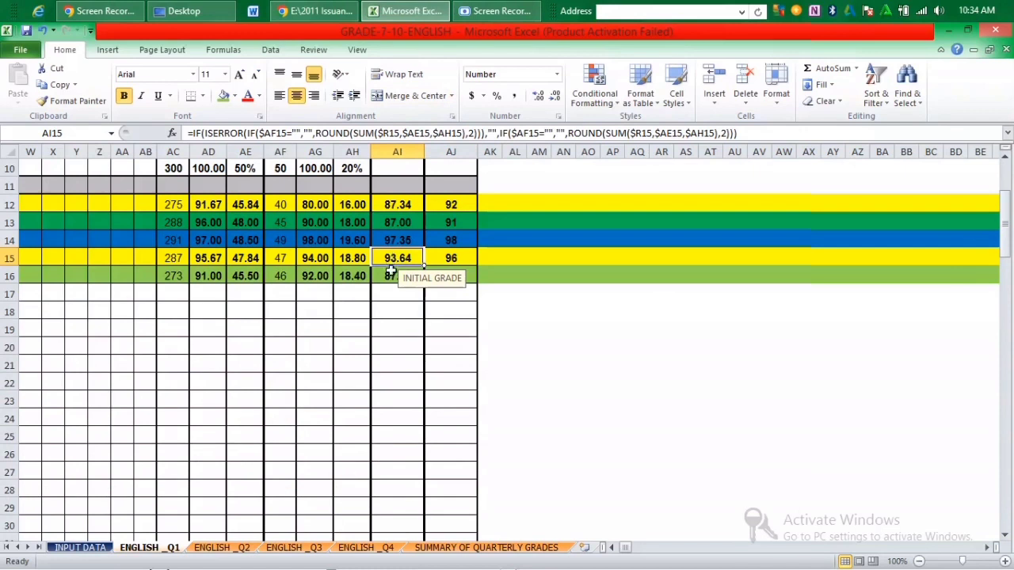
click(997, 560)
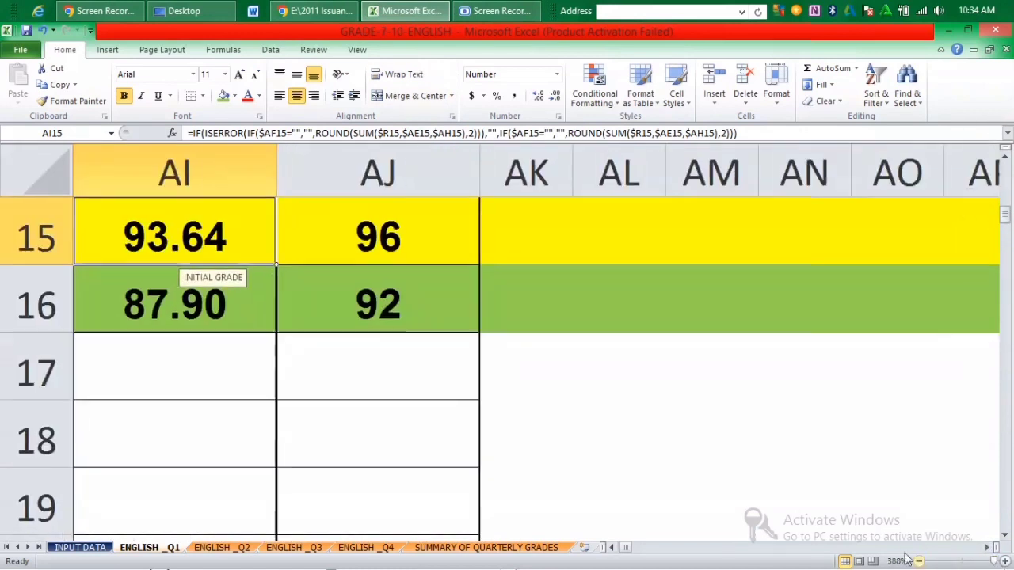
click(919, 560)
click(919, 560)
click(919, 560)
click(918, 561)
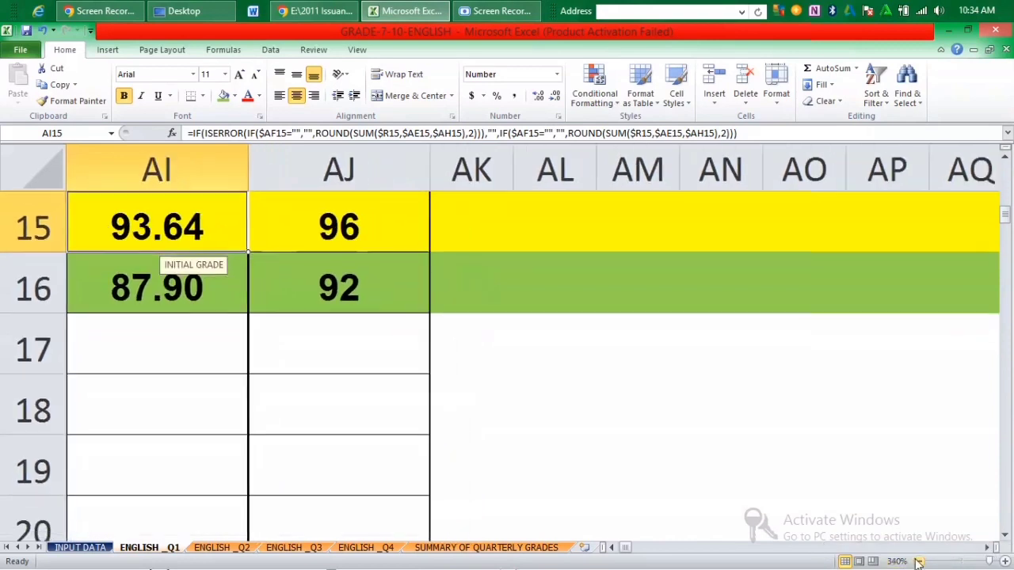
click(919, 561)
click(919, 561)
click(919, 561)
scroll(106, 420, up, 1)
scroll(106, 421, down, 1)
scroll(106, 423, up, 1)
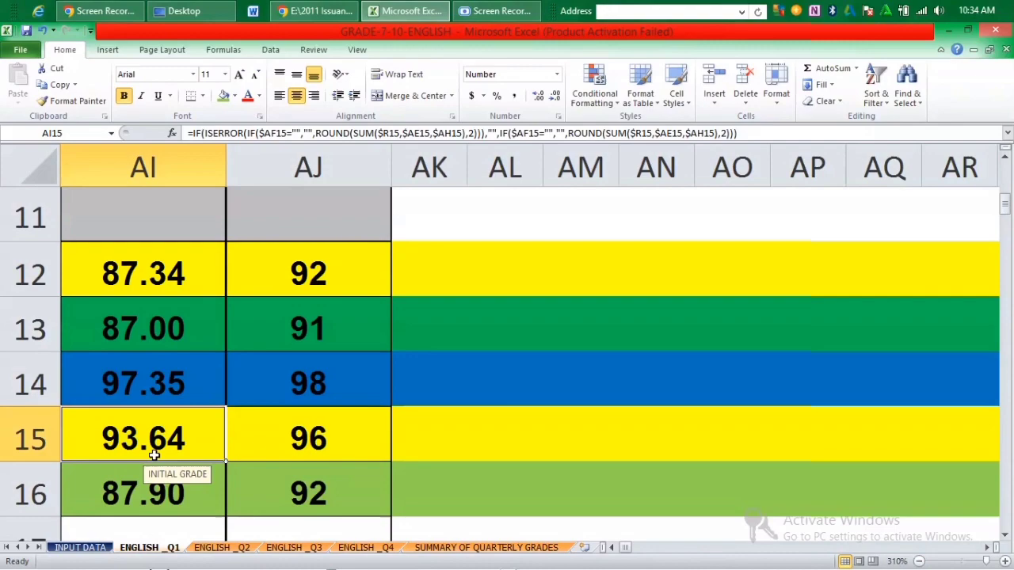
click(314, 10)
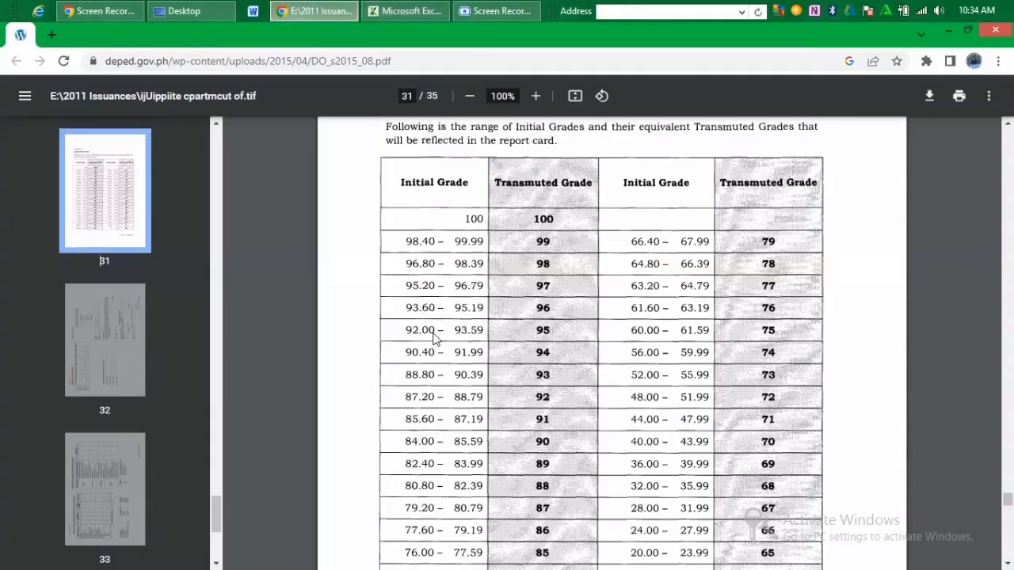
click(405, 11)
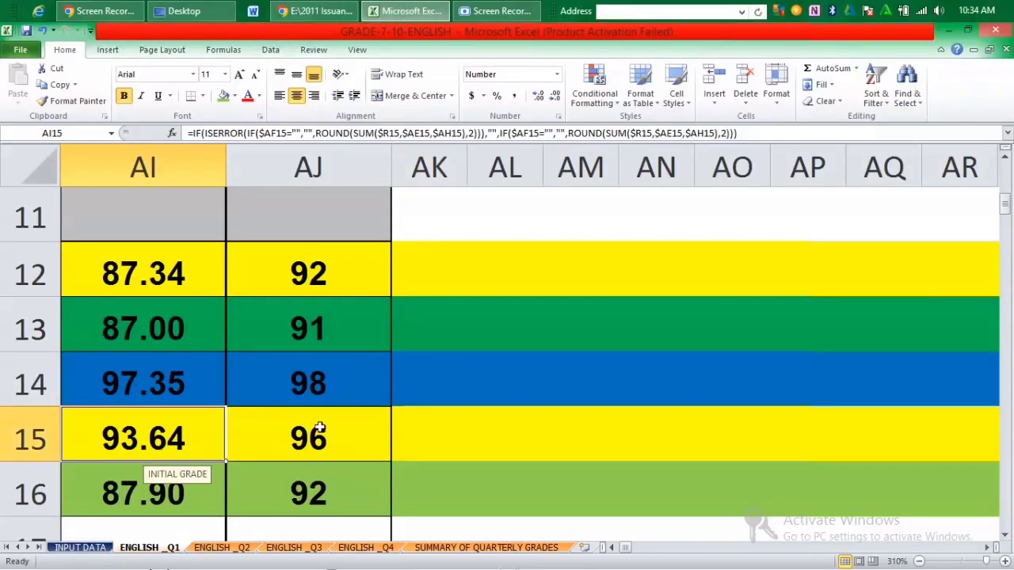
click(315, 11)
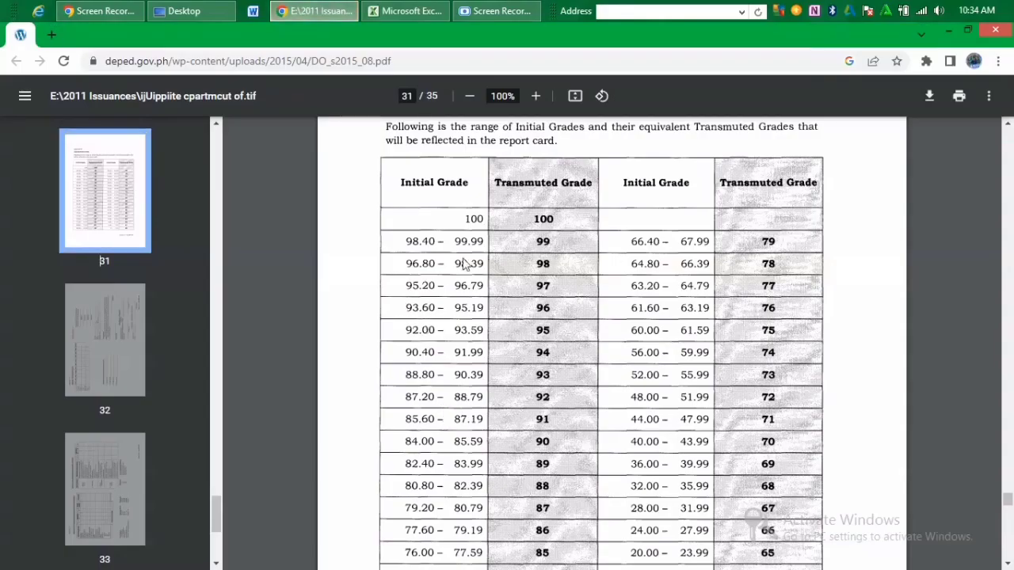
click(405, 10)
click(147, 505)
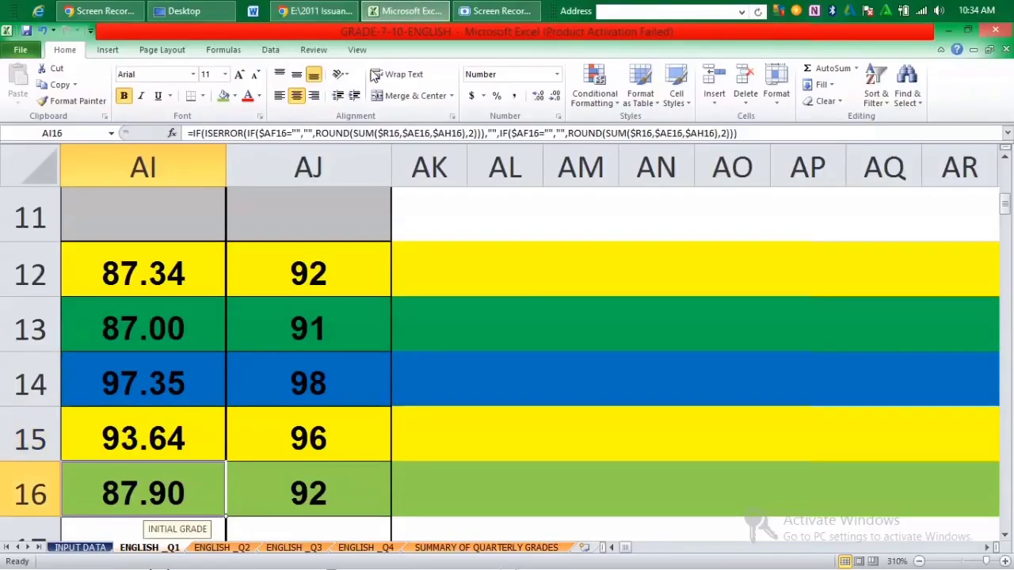
click(315, 10)
click(408, 11)
click(315, 10)
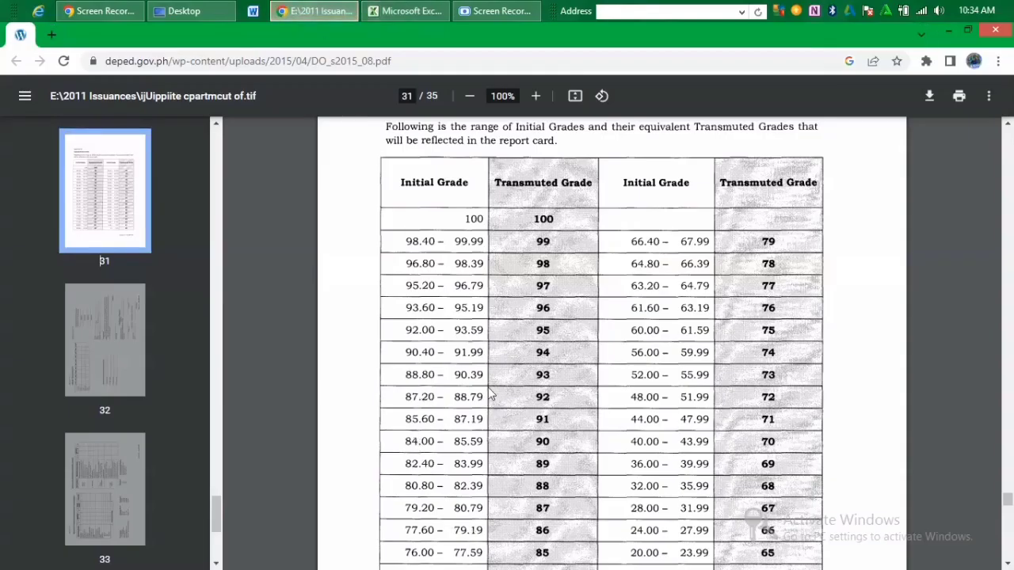
click(408, 11)
click(909, 560)
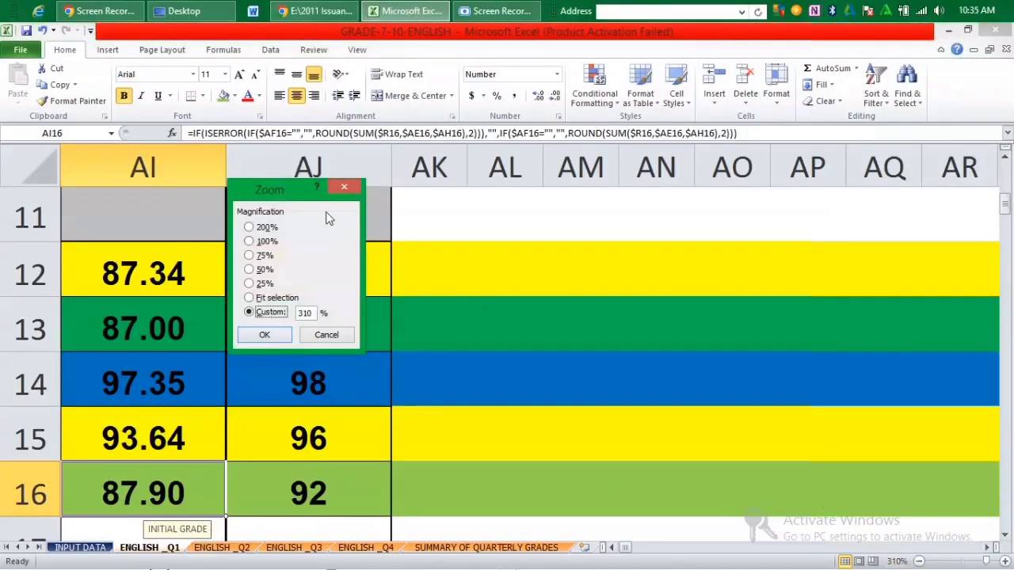
click(343, 188)
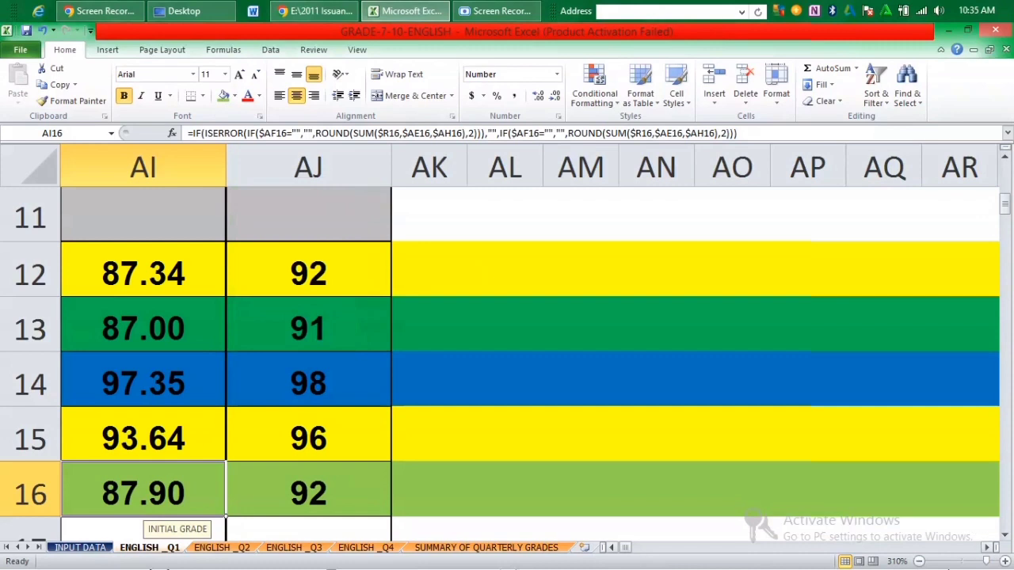
click(918, 561)
click(919, 561)
click(919, 561)
click(919, 561)
click(919, 560)
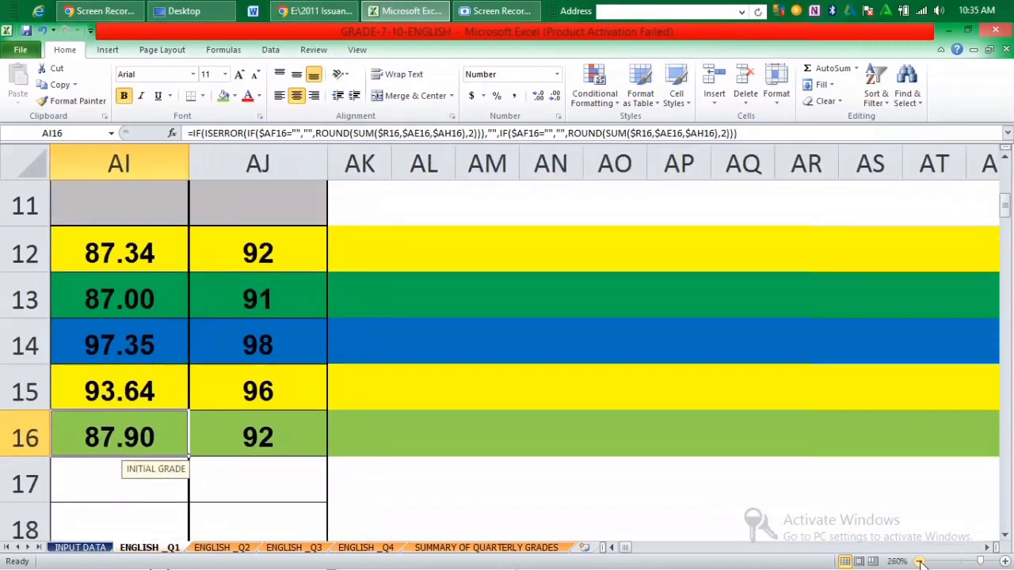
click(919, 561)
click(919, 561)
click(919, 561)
click(919, 561)
click(919, 561)
click(919, 561)
click(919, 561)
click(919, 561)
click(919, 560)
click(919, 561)
click(919, 561)
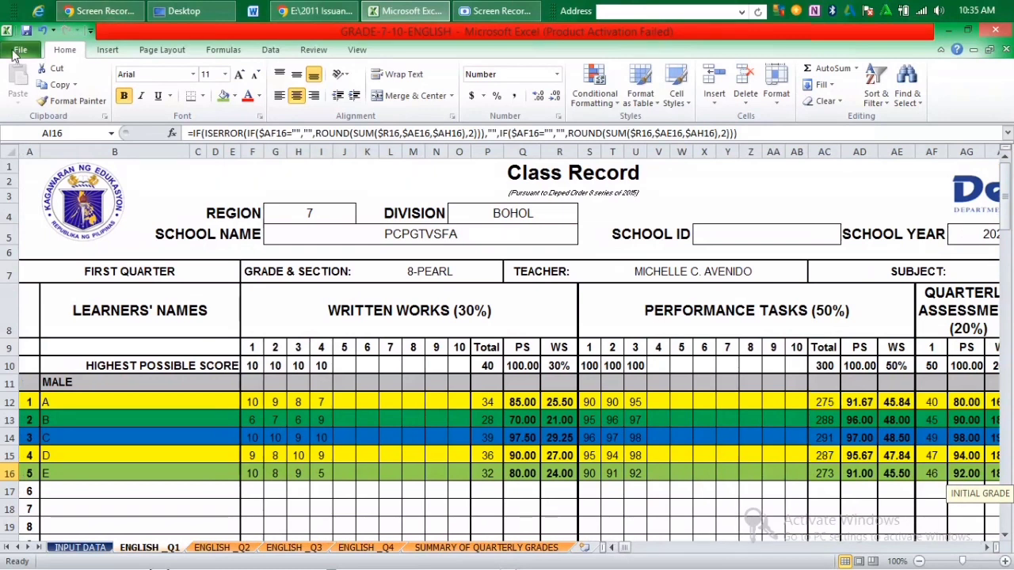
scroll(894, 505, right, 2)
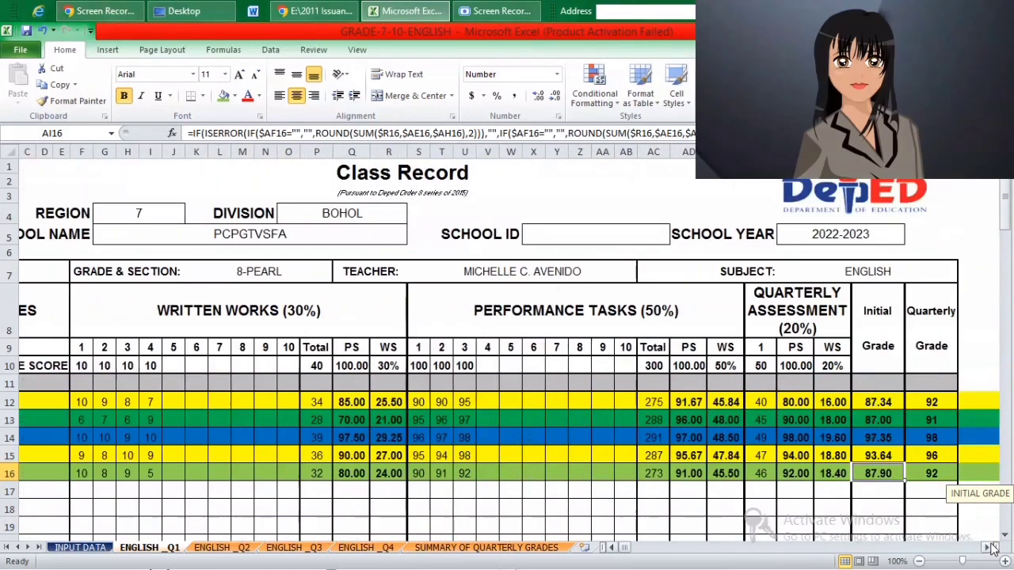
scroll(844, 532, left, 2)
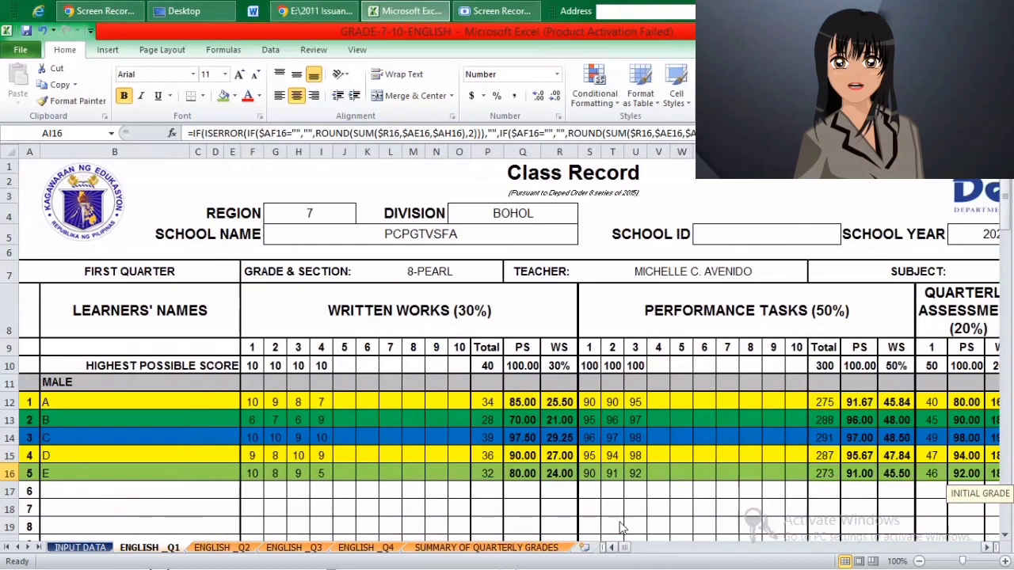
scroll(622, 528, right, 2)
scroll(622, 529, left, 2)
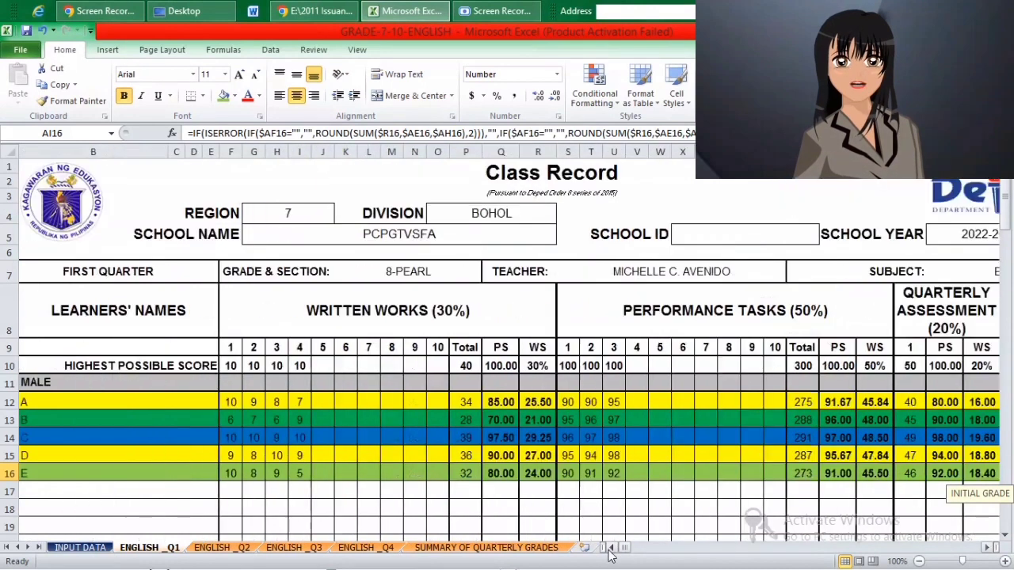